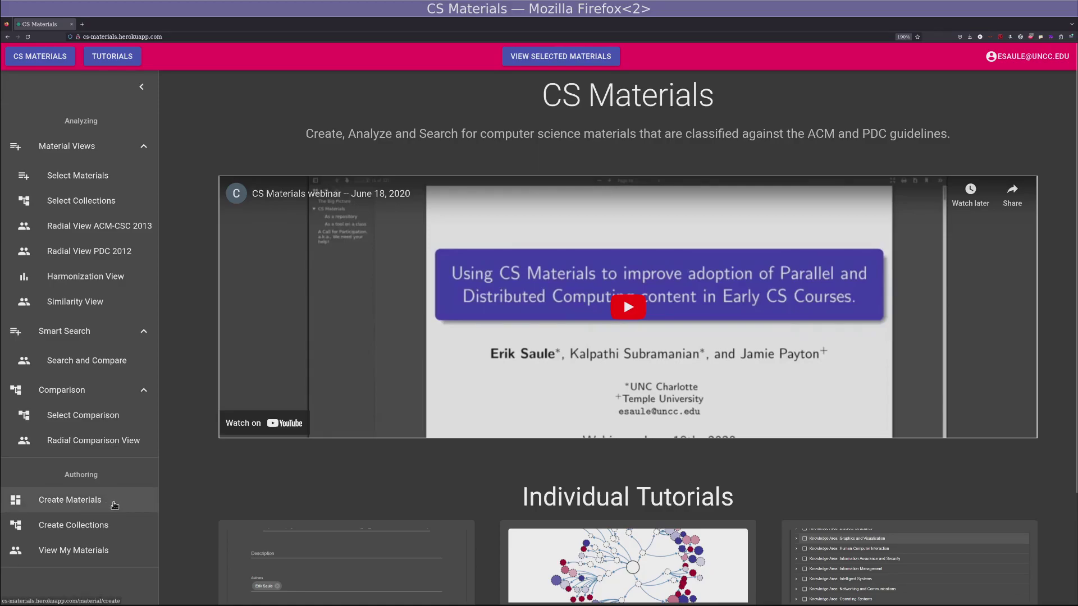
Step: Create a new material titled "UNCC 4182", the instructor's surname and "Introduction", separated by hyphens, and save it
click(115, 506)
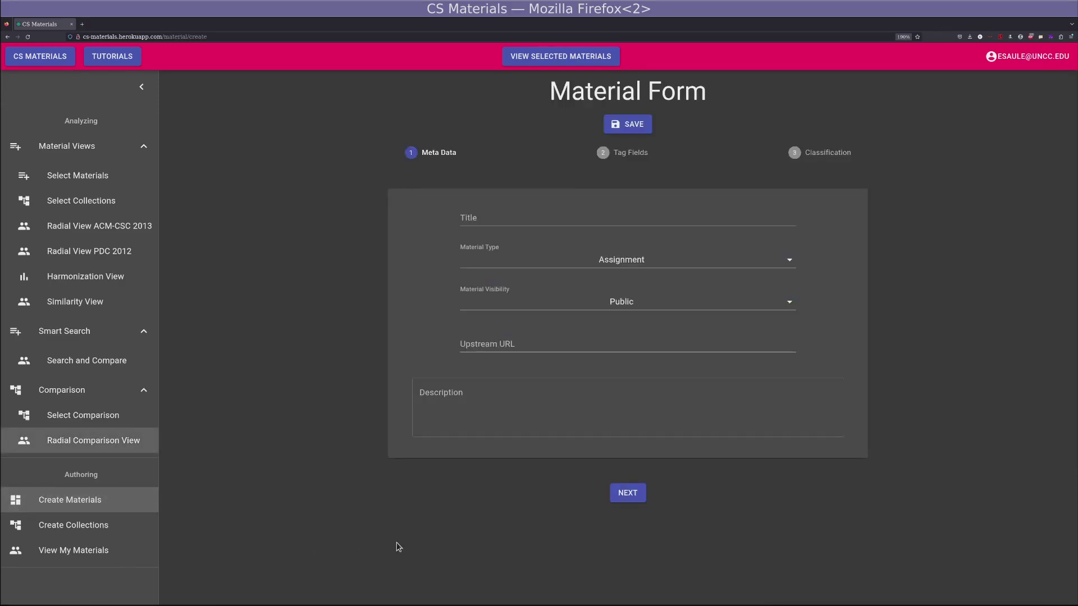
click(567, 218)
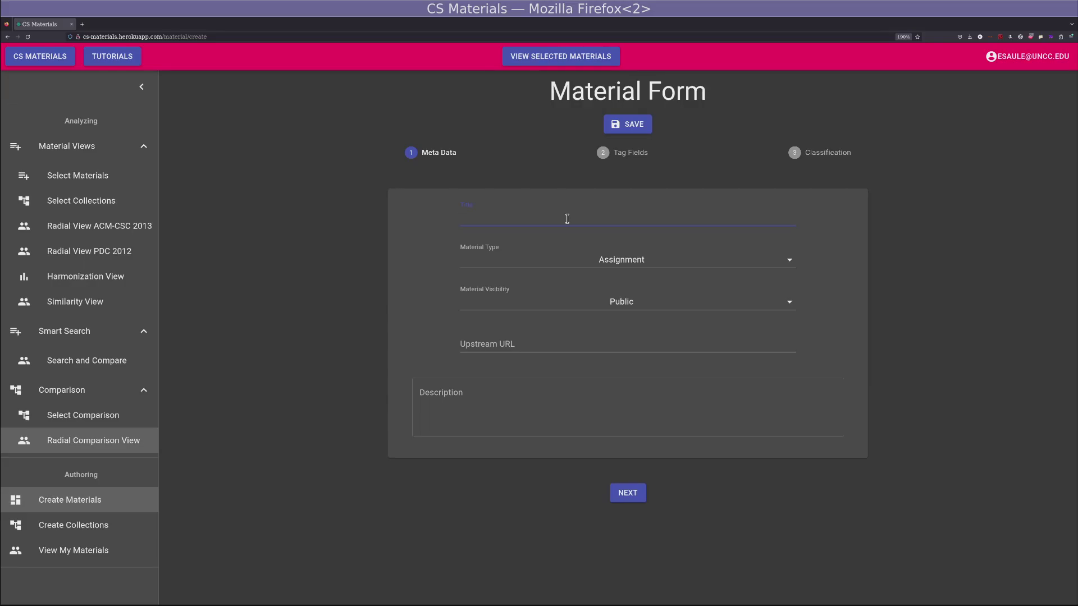
text(UNCC 4182 - Saule - Introduction)
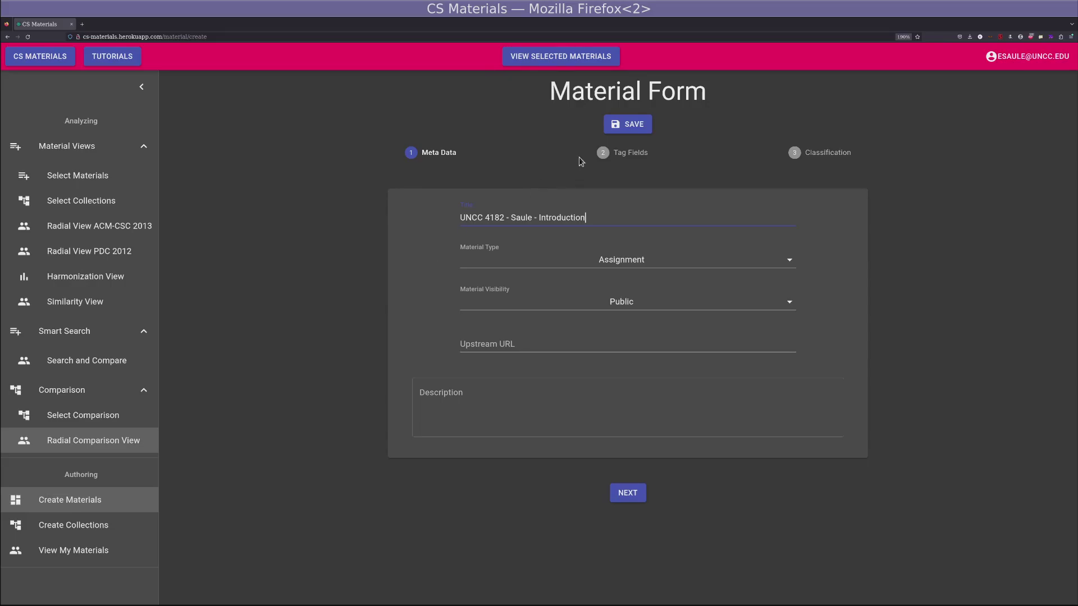
click(642, 127)
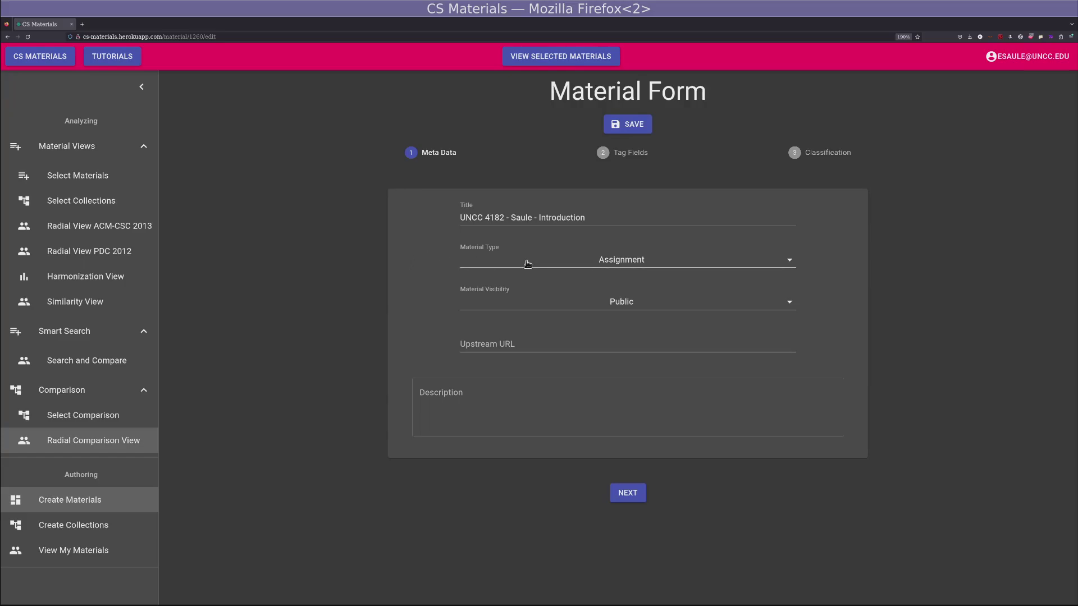
Step: Set the Introduction material's type to Lecture and its visibility to Public
click(528, 263)
click(502, 317)
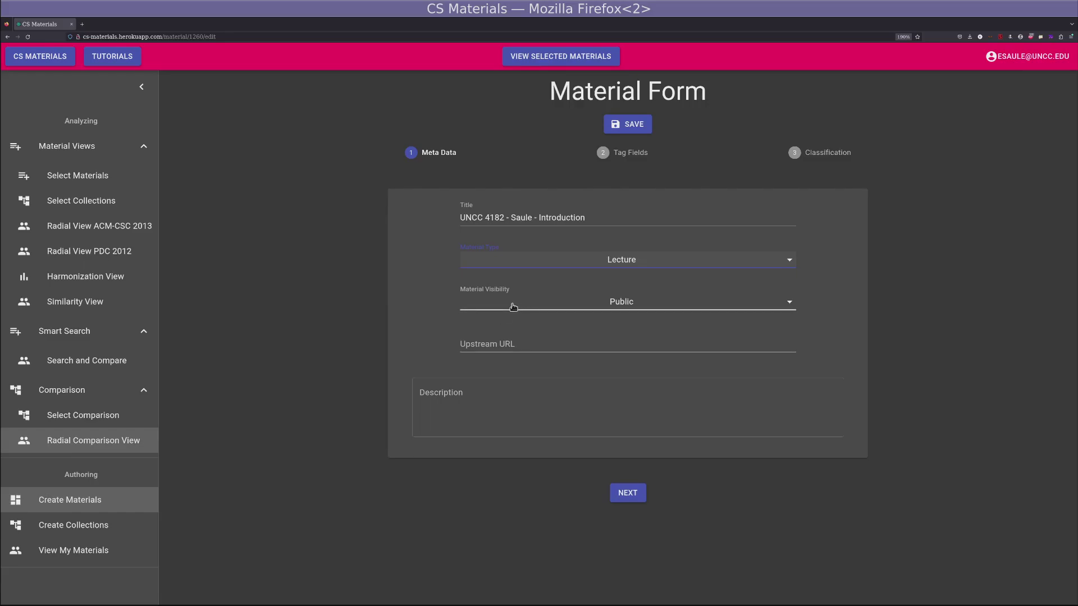
click(513, 306)
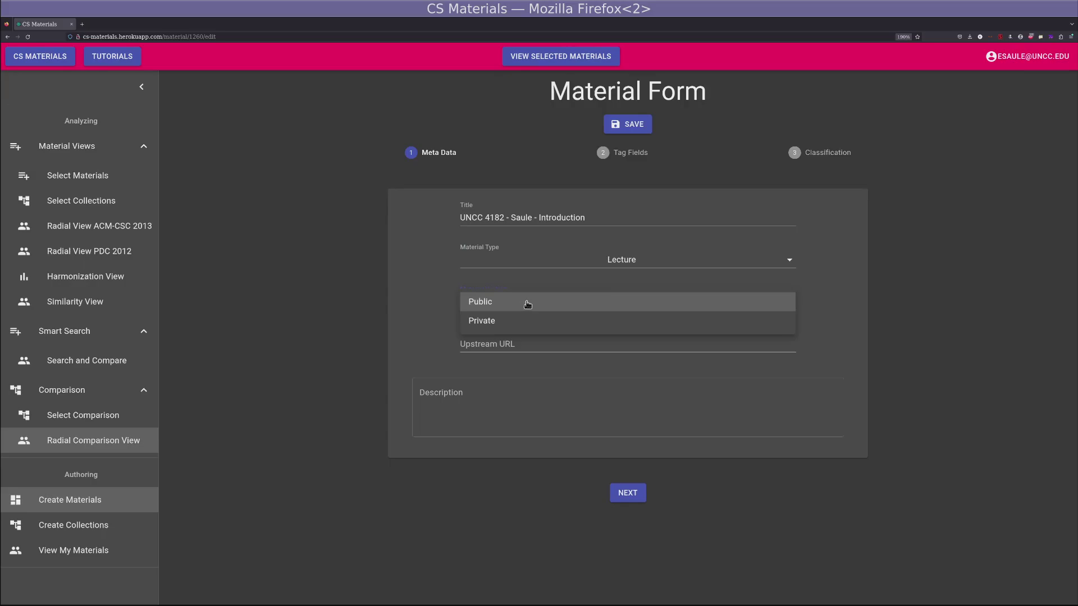
click(528, 304)
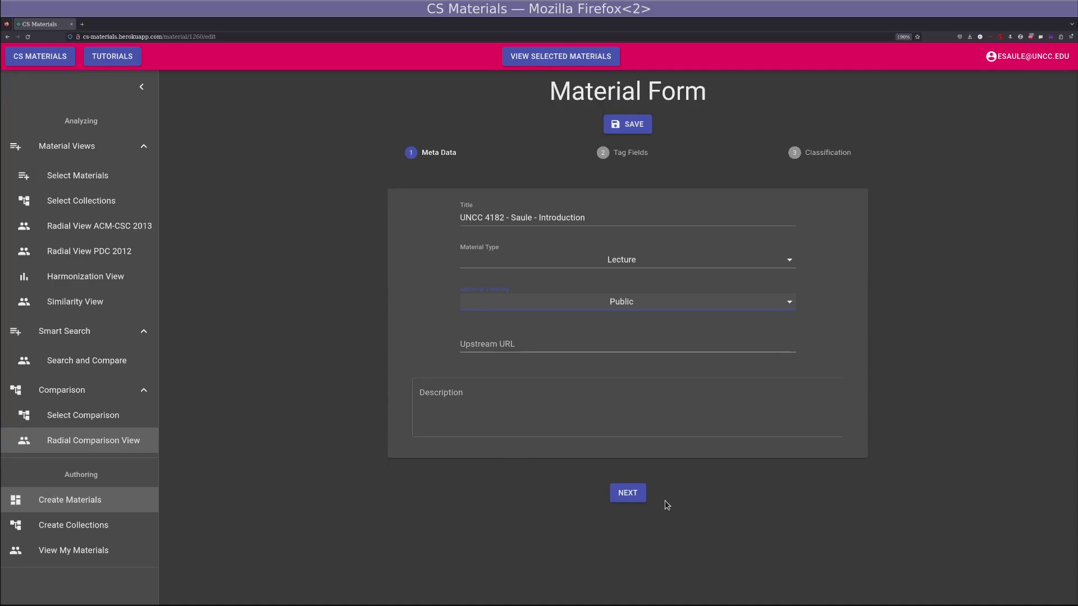
Step: Leave the tag fields empty, upload class-intro.pdf to the Introduction material, and save and view it
click(630, 493)
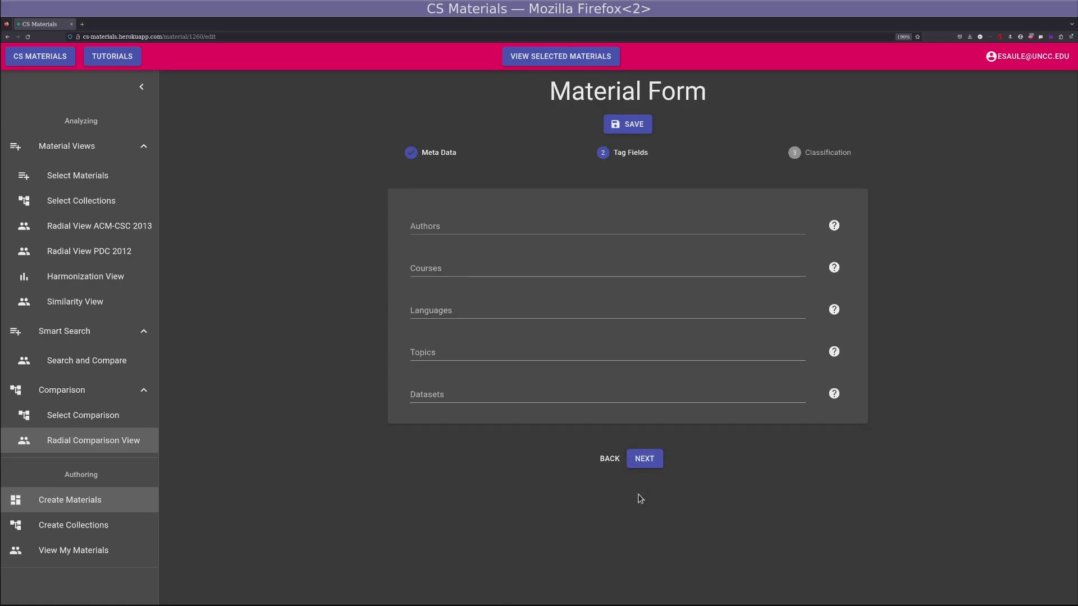
click(656, 465)
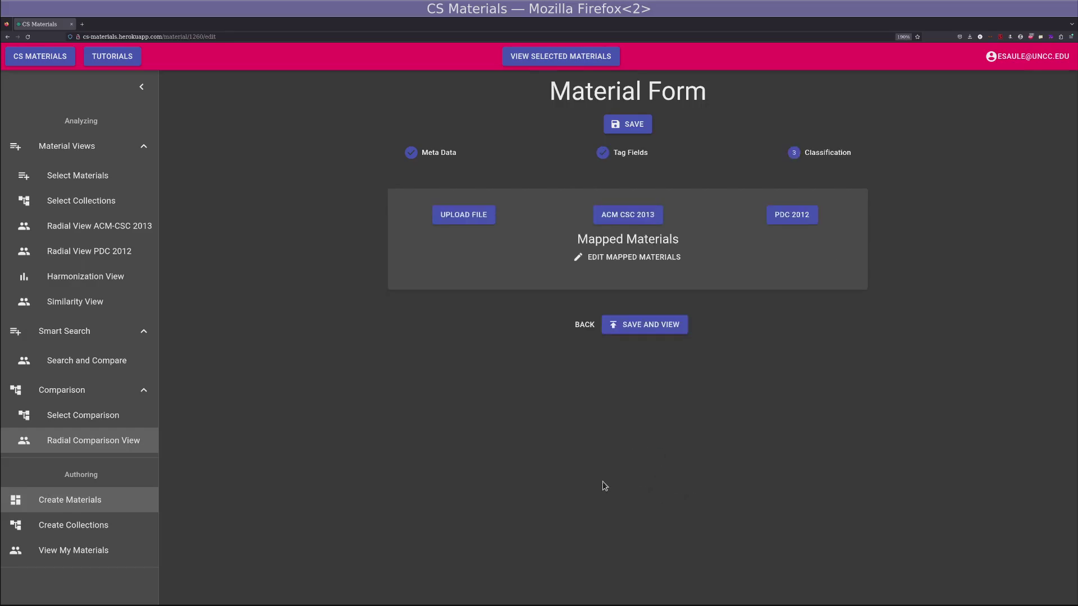
click(482, 225)
scroll(249, 474, down, 5)
click(138, 541)
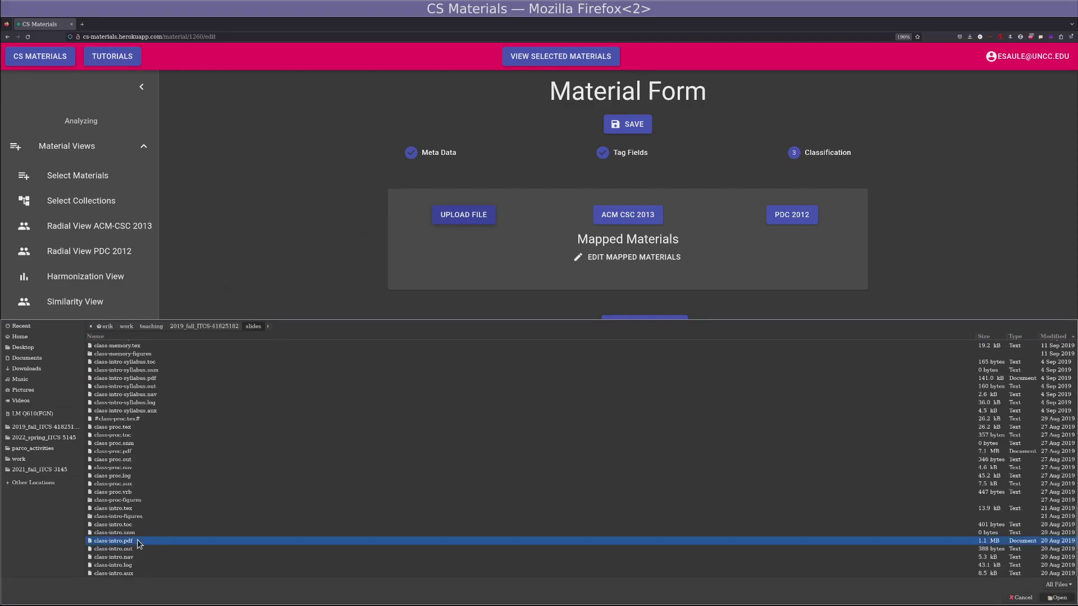
double_click(139, 542)
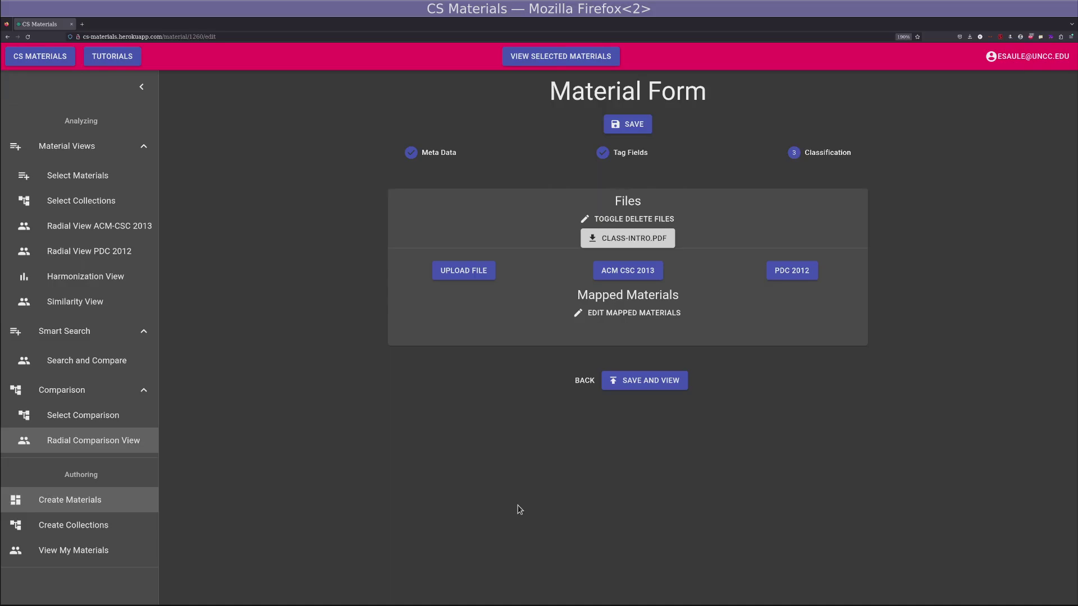
click(683, 389)
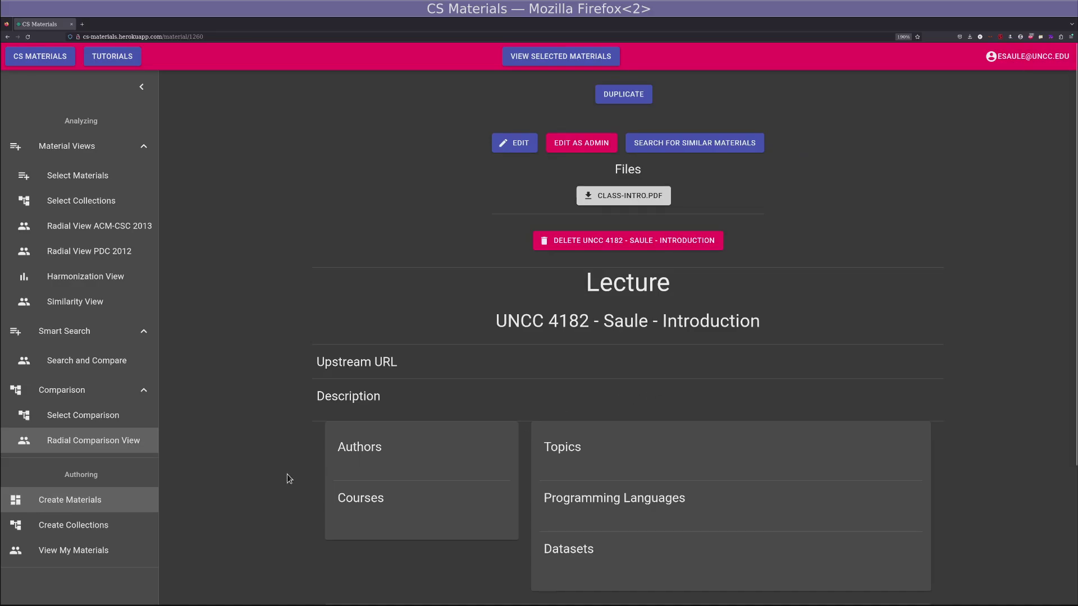
Step: Start a new material of type Lecture titled "UNCC 4182", the instructor's surname and "Processor", separated by hyphens
click(98, 504)
click(495, 220)
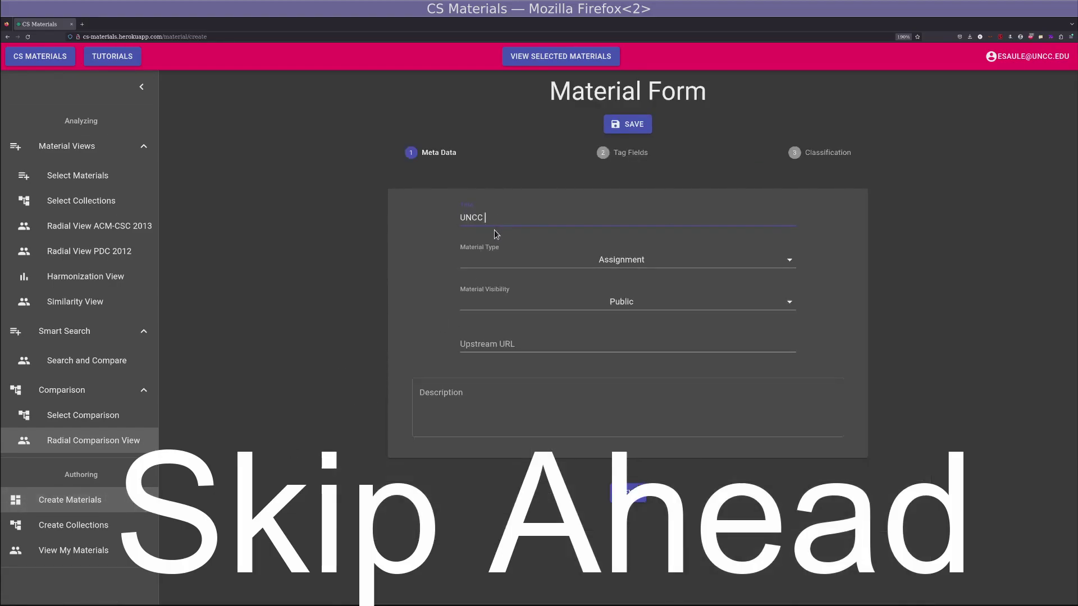
text(UNCC 4182 - Saule - Processor)
click(560, 255)
click(532, 315)
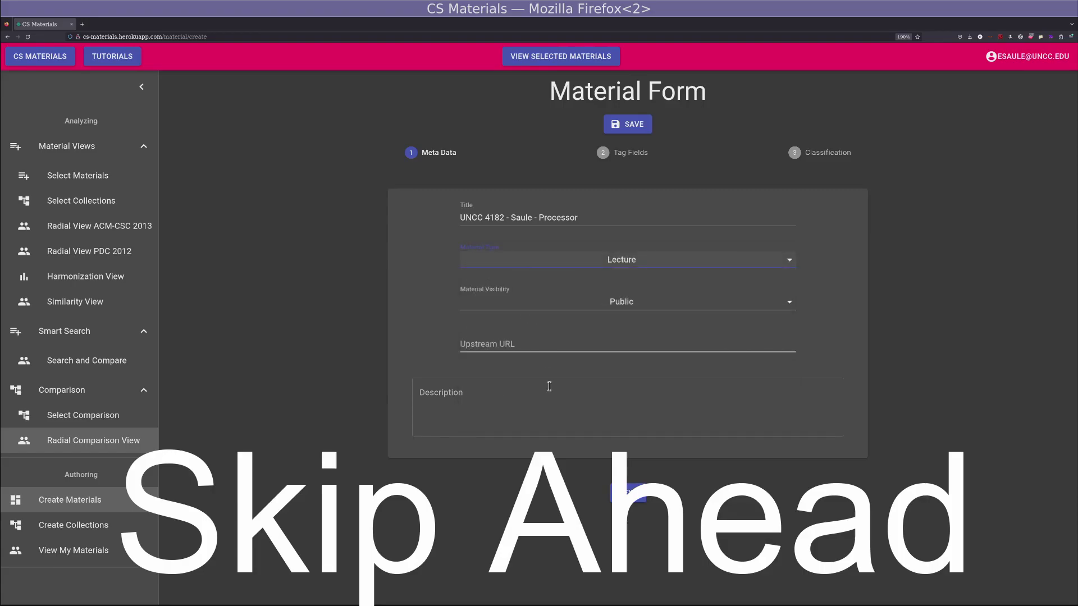
Step: Leave the tag fields empty, upload class-proc.pdf to the Processor lecture, and save and view it
click(634, 488)
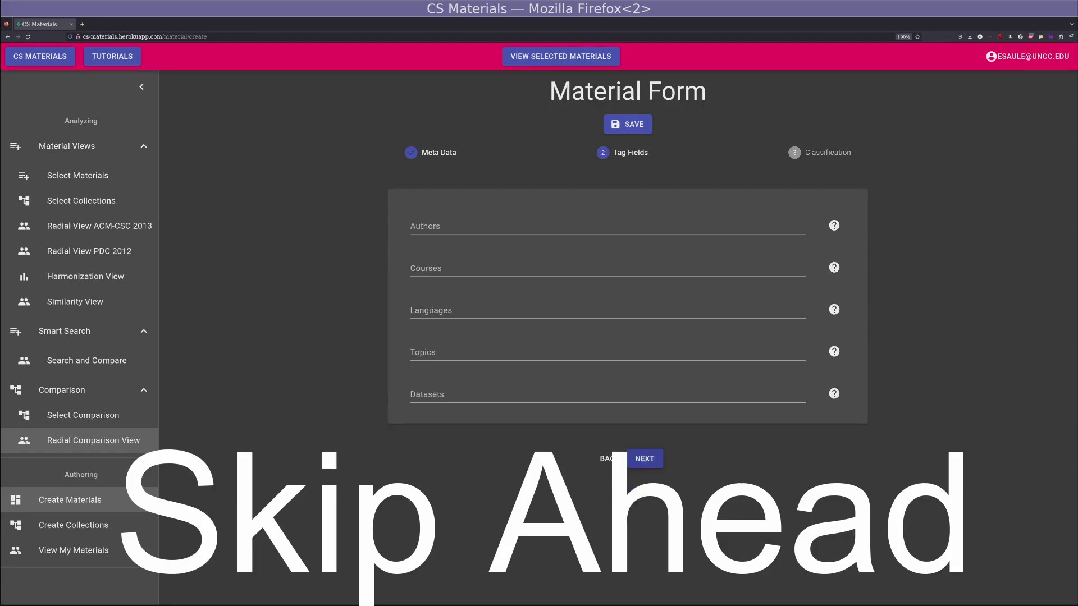
click(651, 466)
click(478, 218)
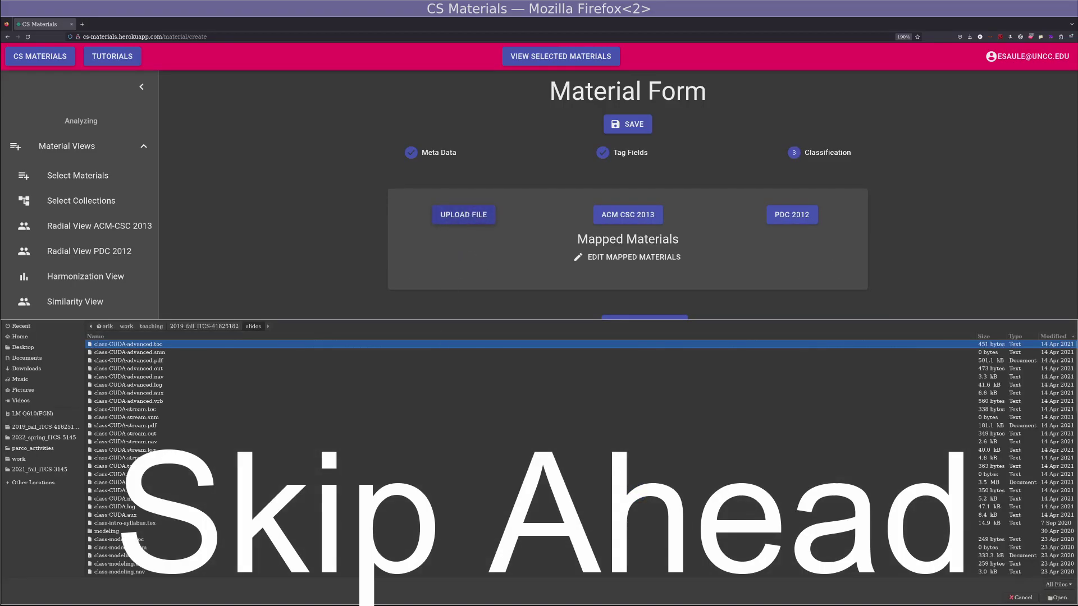
scroll(581, 459, down, 5)
scroll(581, 460, down, 5)
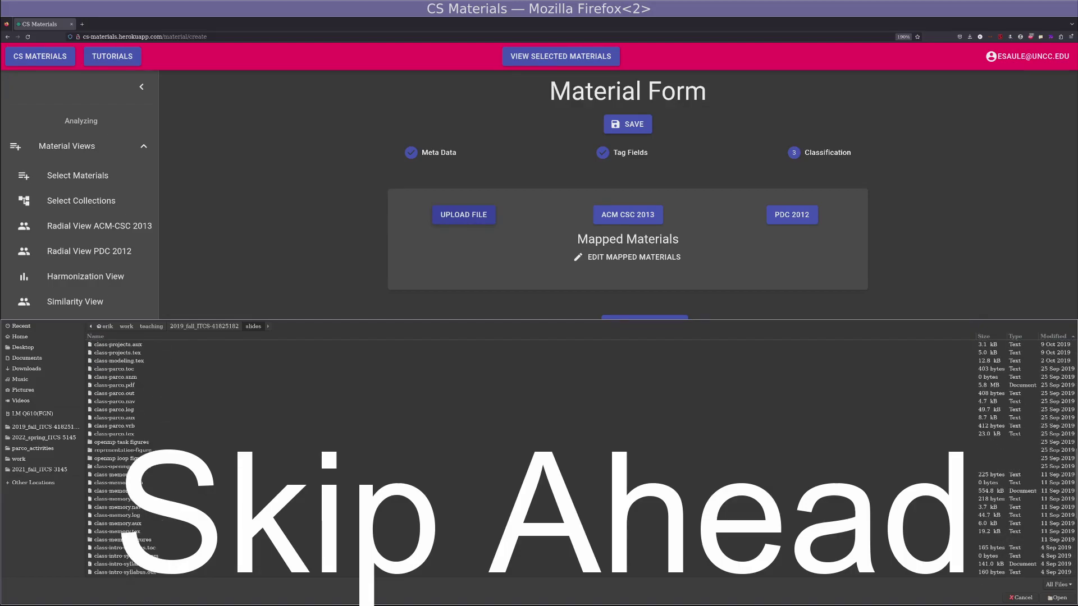
scroll(581, 459, down, 4)
click(135, 512)
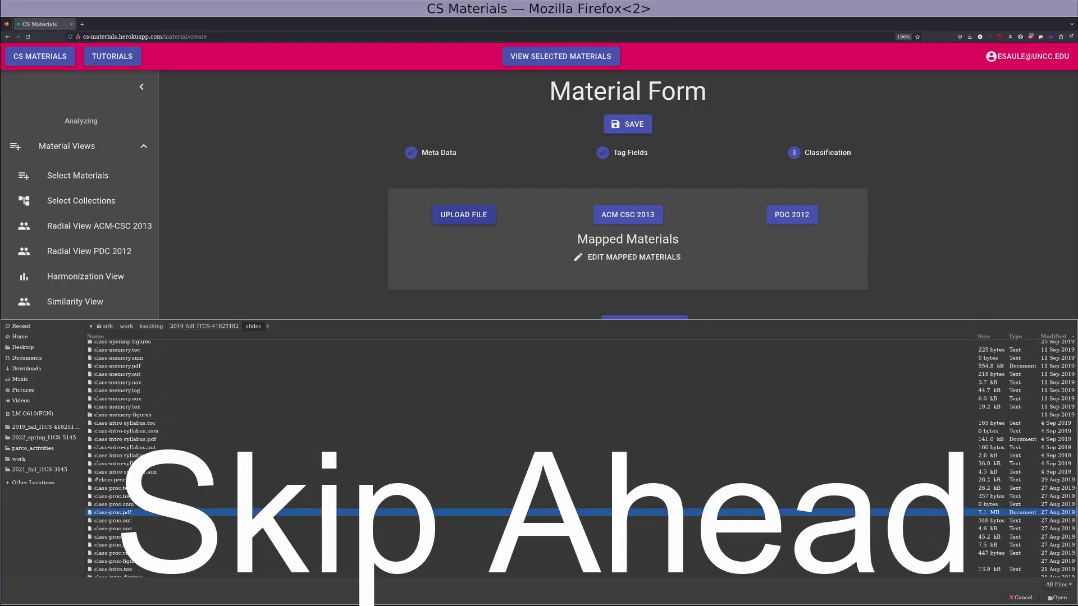
click(1064, 598)
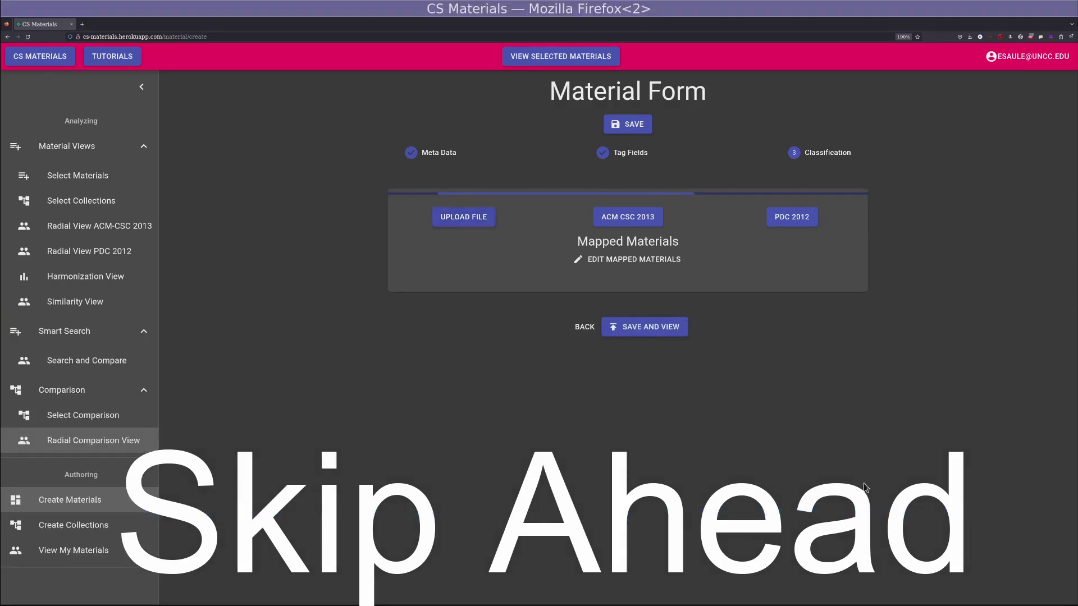
click(653, 339)
click(614, 338)
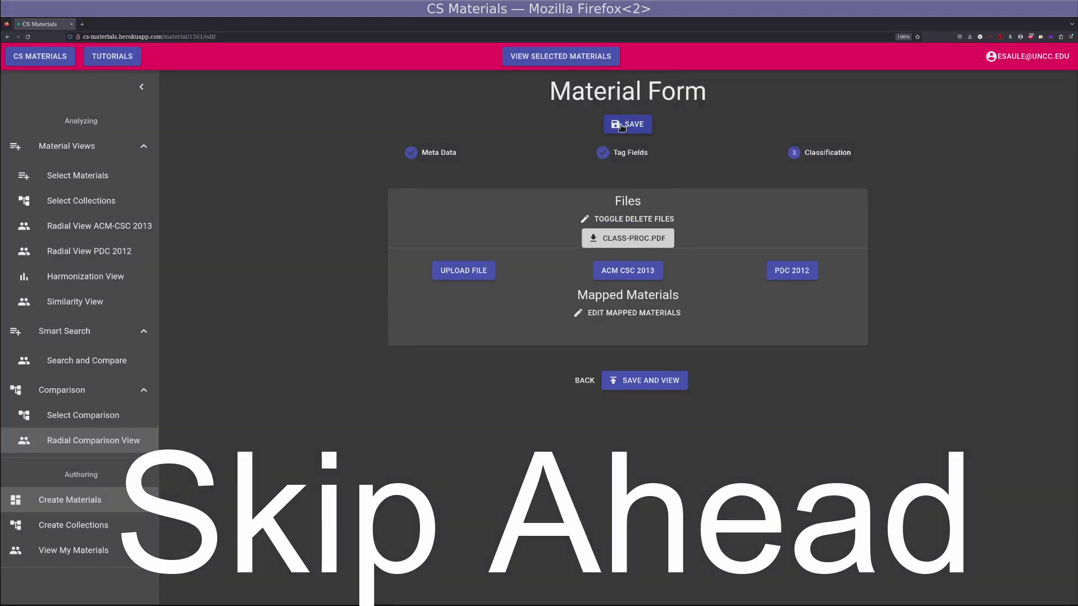
click(633, 379)
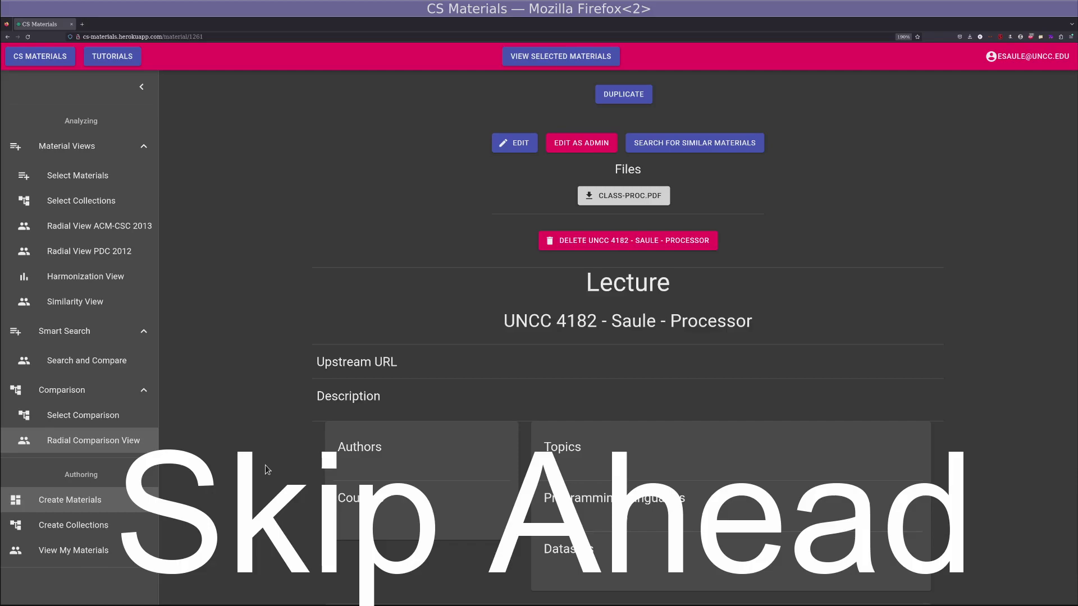
Step: Create and save a new Lecture material titled "UNCC 4182", the instructor's surname and "Memory", separated by hyphens
click(102, 501)
click(492, 235)
text(UNCC 418)
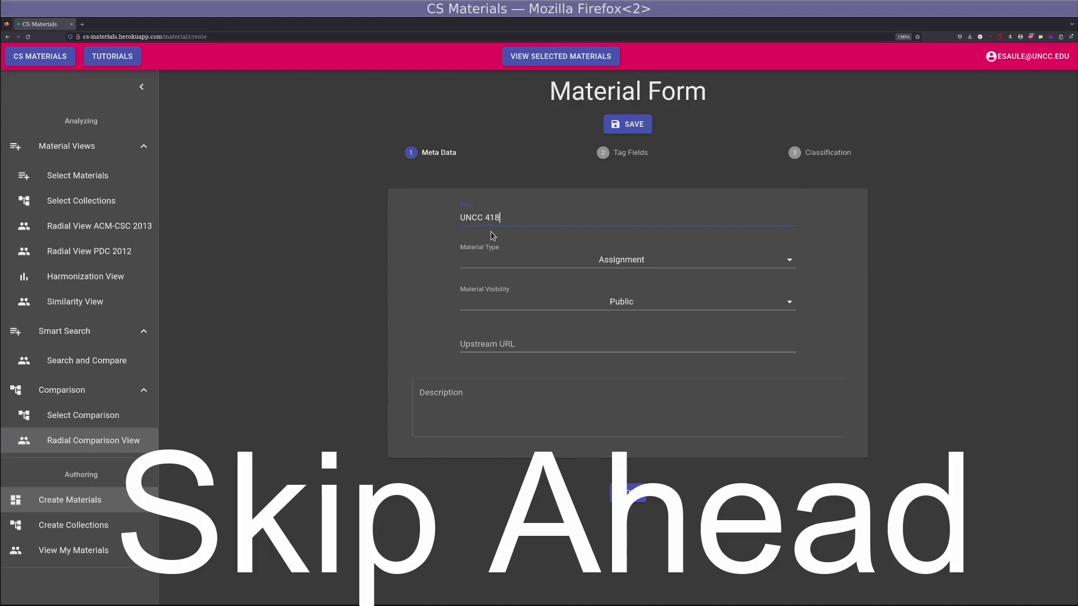
text(2 - Saule - Memory)
click(490, 256)
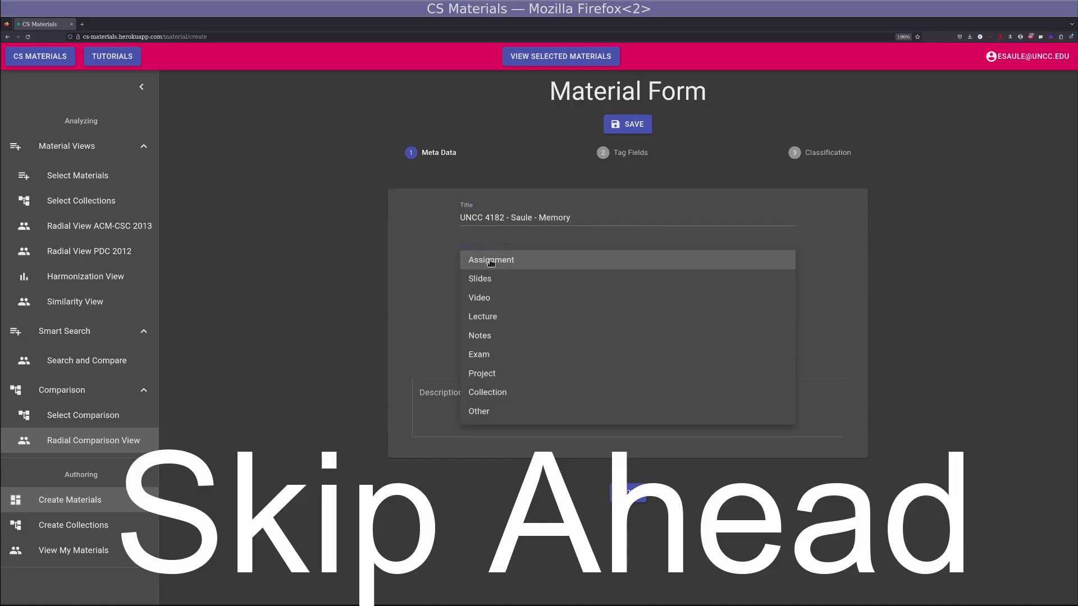
click(494, 315)
click(636, 124)
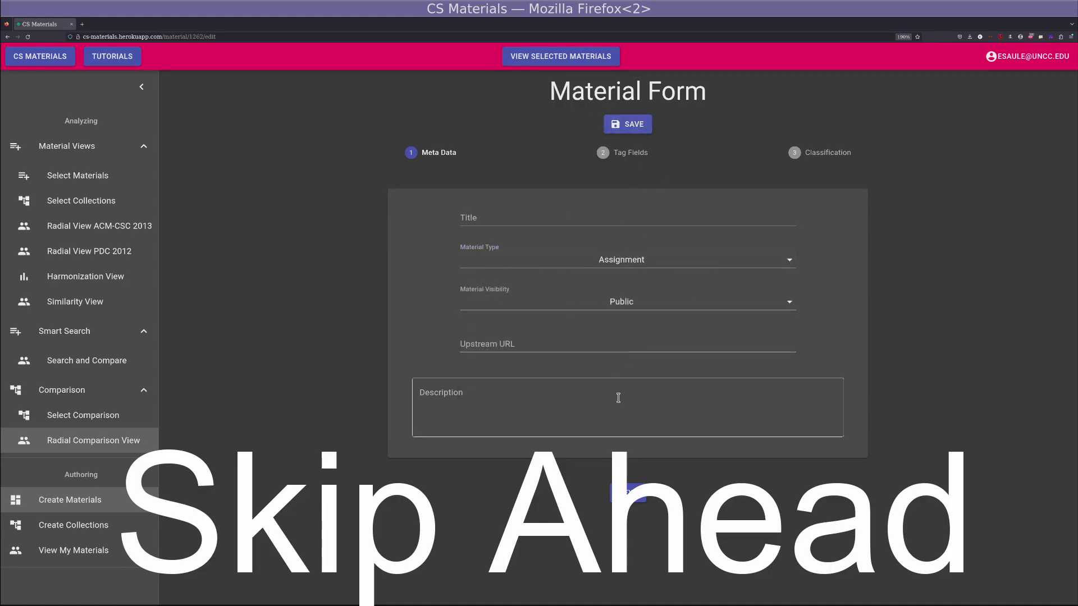
Step: Leave the tag fields empty, upload class-memory.pdf to the Memory lecture, and save and view it
click(628, 493)
click(642, 389)
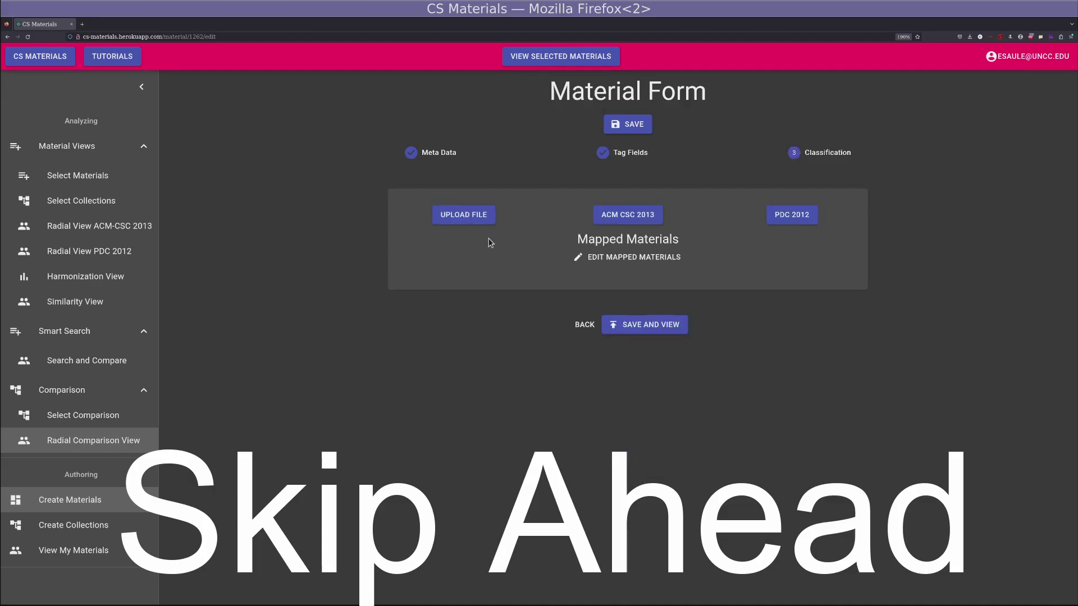
click(481, 220)
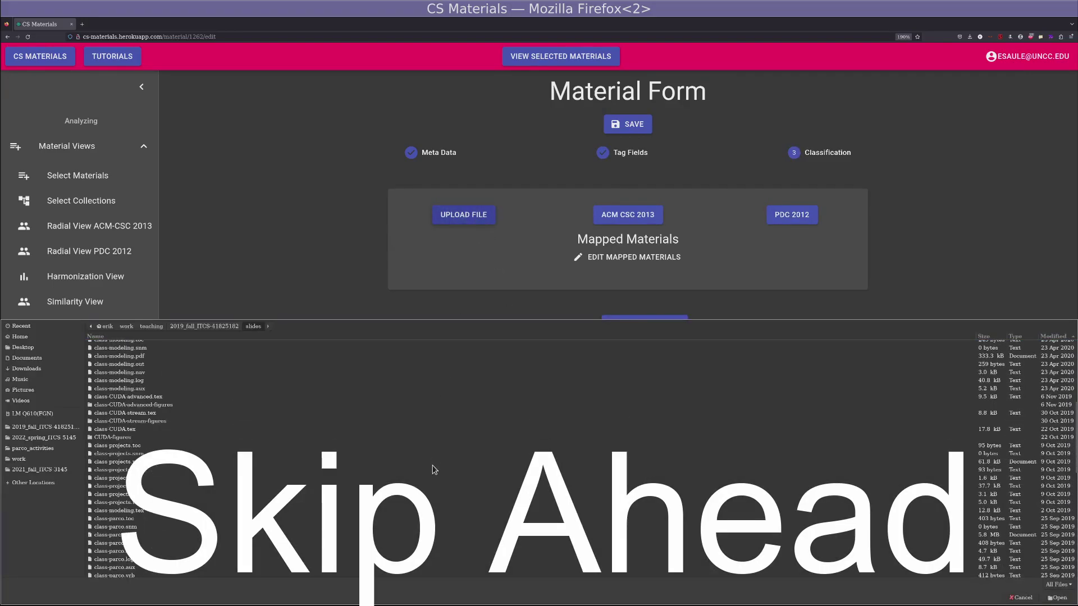
scroll(433, 470, down, 5)
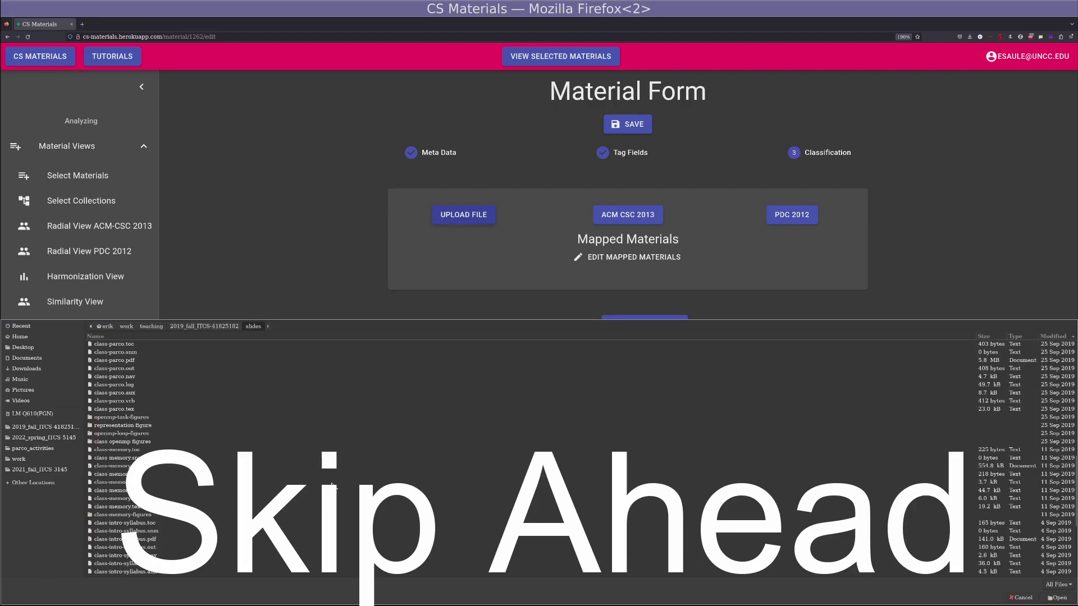
click(149, 467)
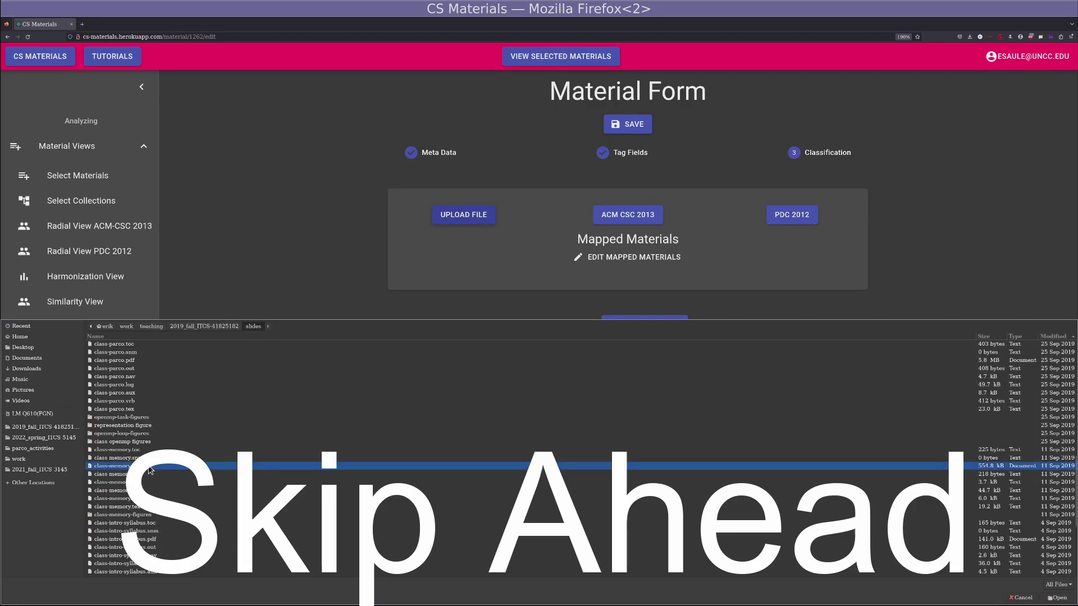
click(1057, 597)
click(648, 380)
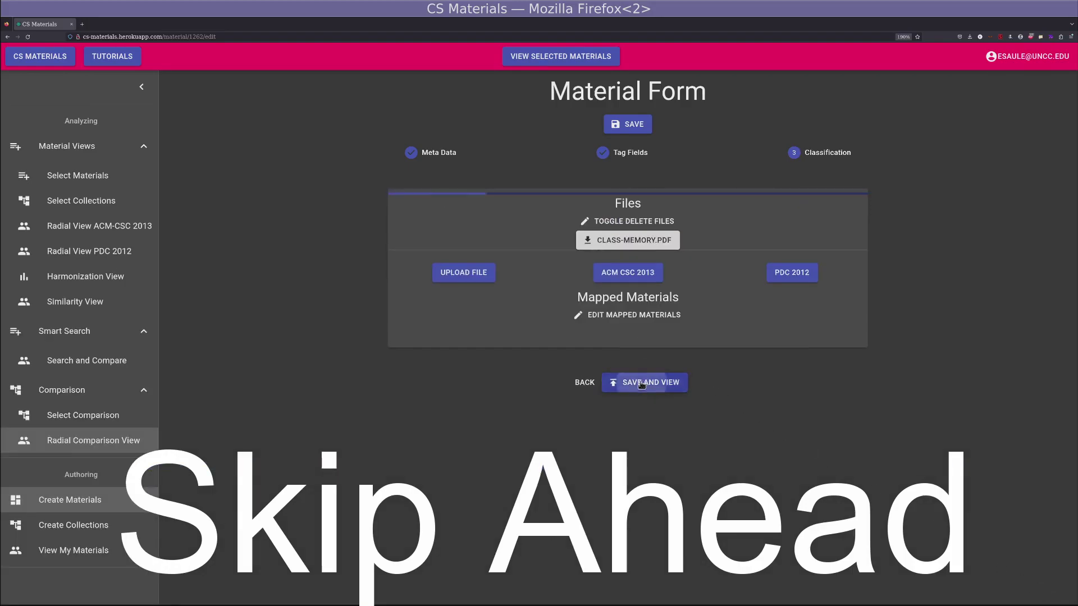
Step: Start a new material of type Lecture titled "UNCC 4182", the instructor's surname and "Modeling", separated by hyphens
click(69, 500)
click(555, 220)
text(UNCC 4182 )
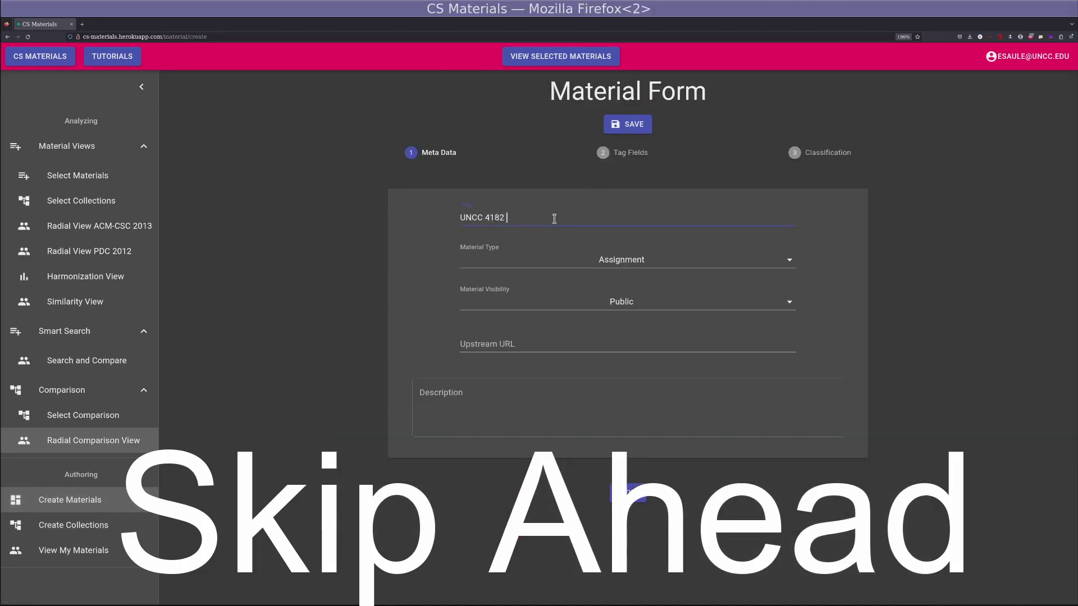
text(- Saule - Modeling)
click(573, 267)
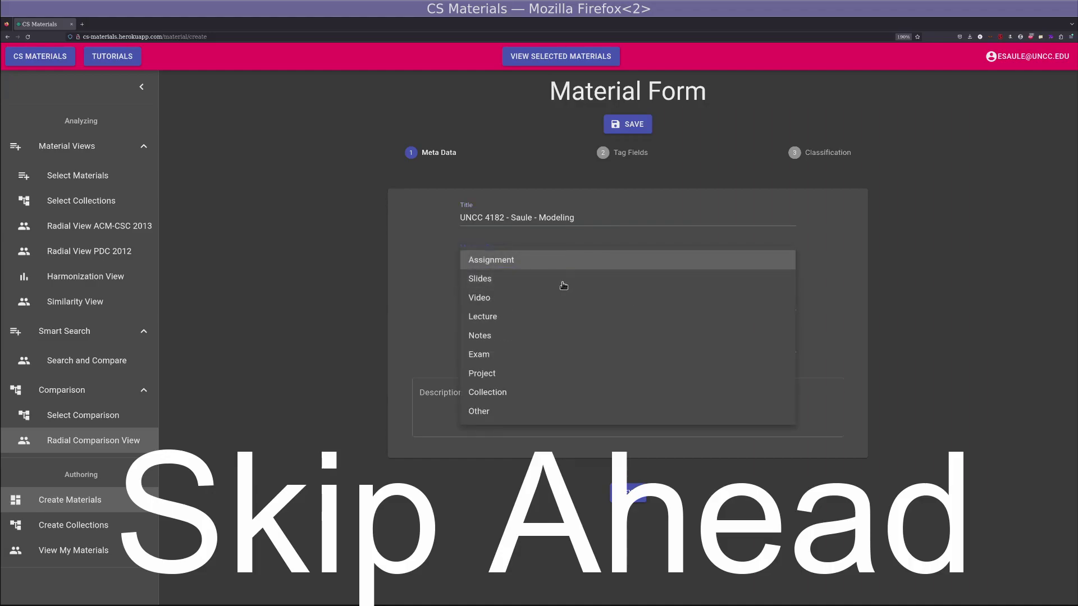
click(533, 314)
Step: Save the Modeling lecture with empty tag fields, upload class-modeling.pdf to it, and save and view it
click(628, 492)
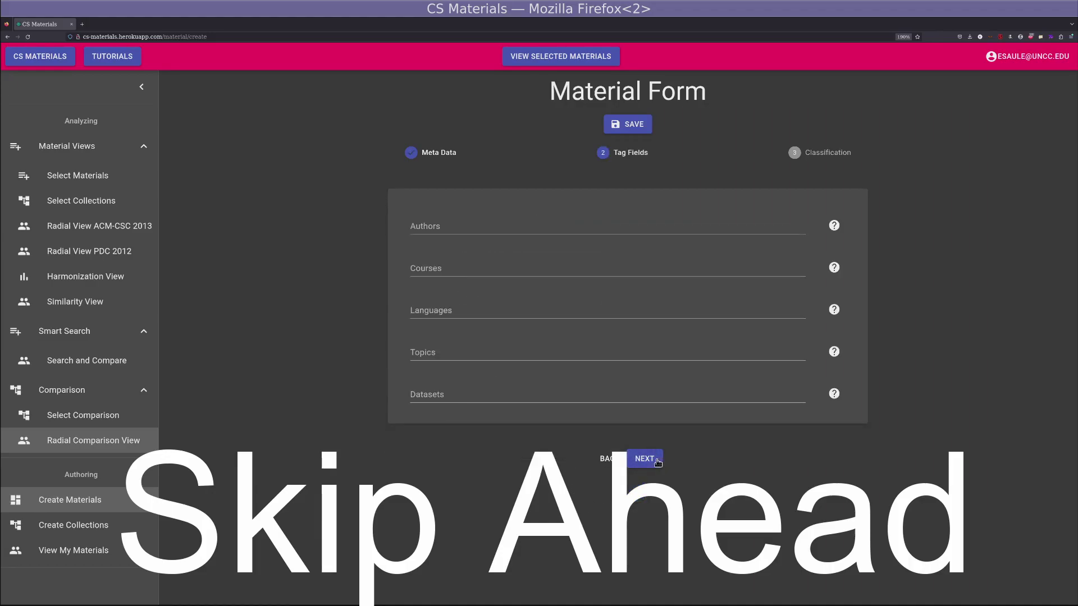
click(645, 387)
click(628, 124)
click(464, 216)
scroll(219, 496, down, 6)
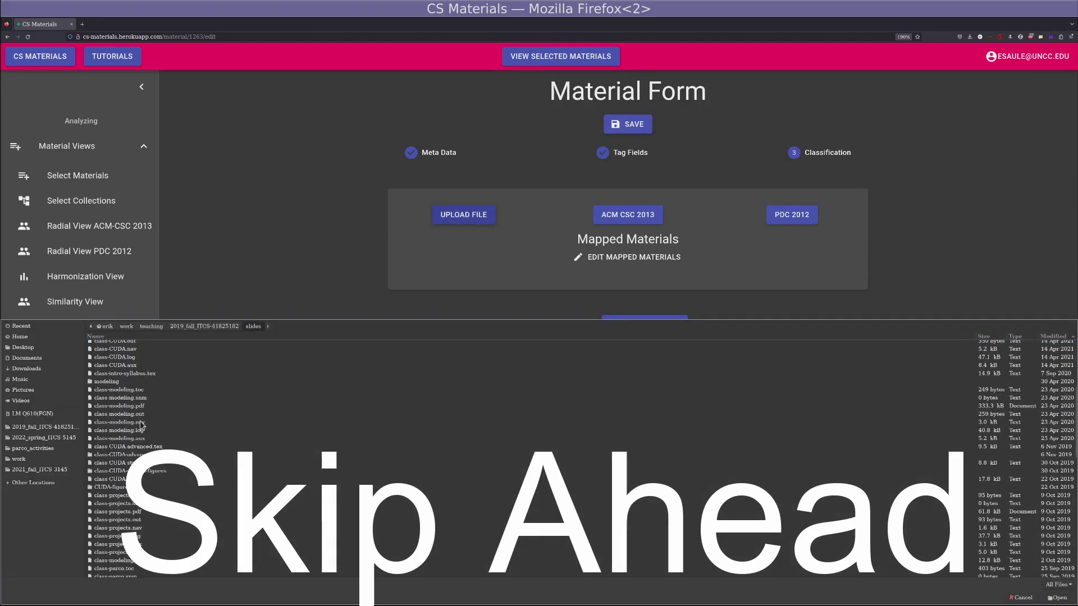
click(156, 407)
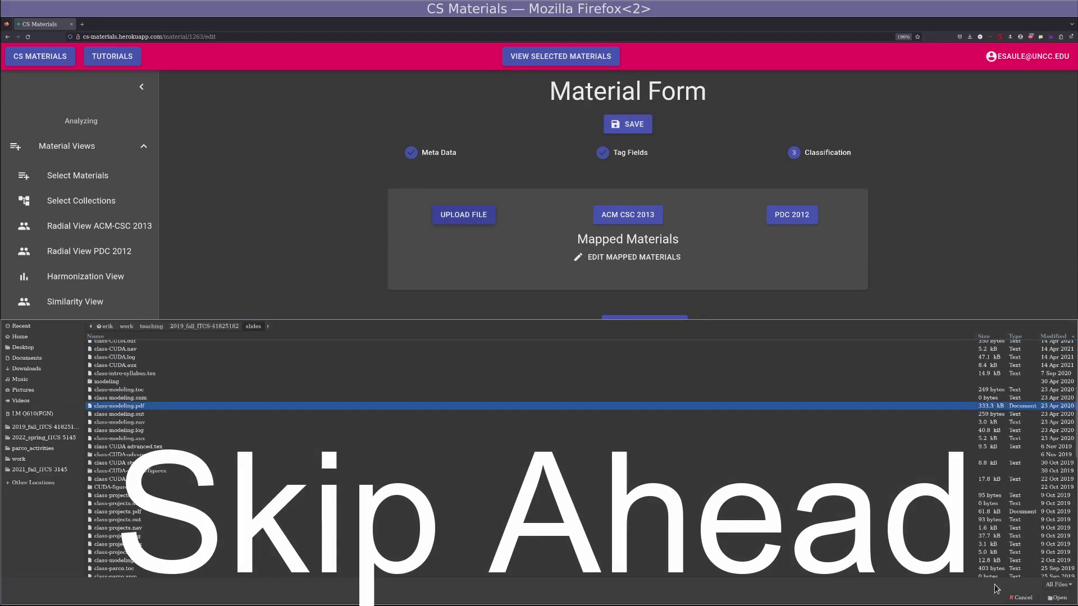
click(1058, 597)
click(640, 380)
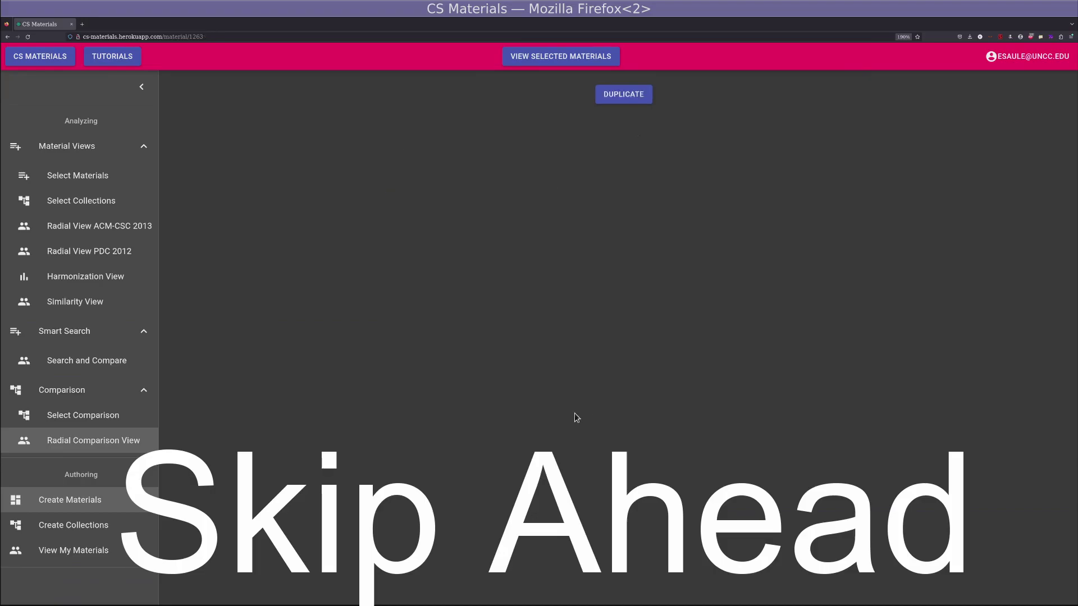
Step: Start a new material of type Lecture titled "UNCC 4182", the instructor's surname and "Parallel Computing", separated by hyphens
click(135, 504)
click(560, 225)
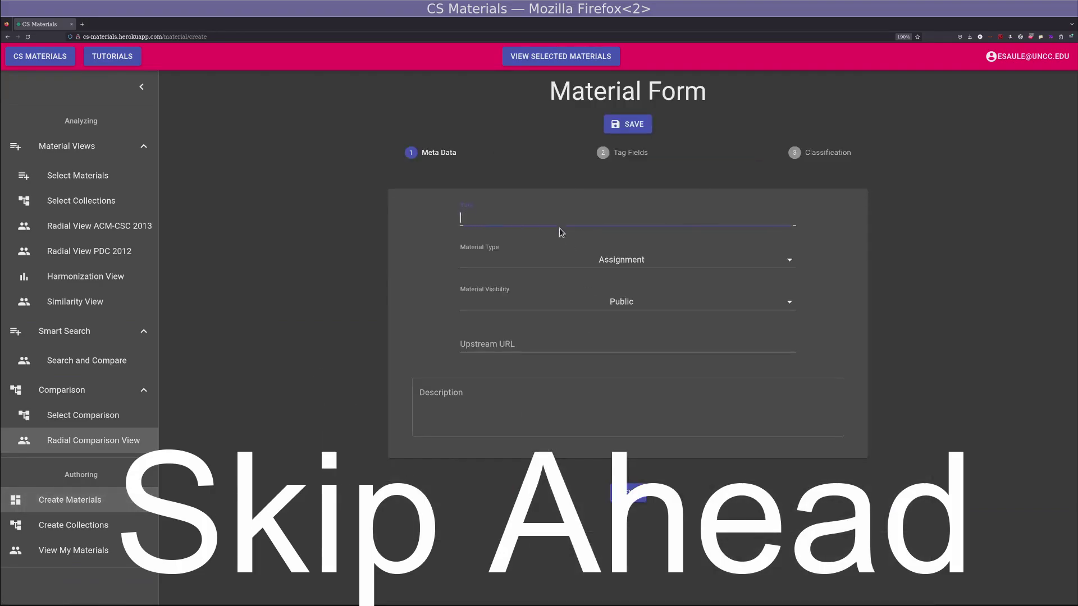
text(UNCC 4182 )
text(0-)
key(BackSpace)
key(BackSpace)
text(- Saule - Parallel Computing)
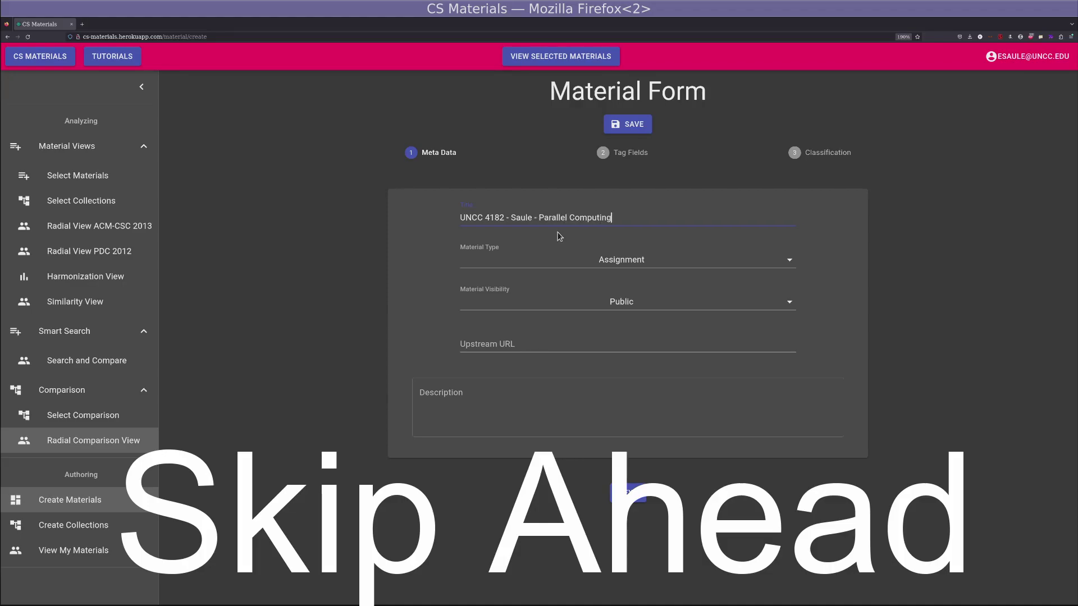
click(547, 260)
click(519, 318)
Step: Leave the tag fields empty, upload class-parco.pdf to the Parallel Computing lecture, and save and view it
click(632, 490)
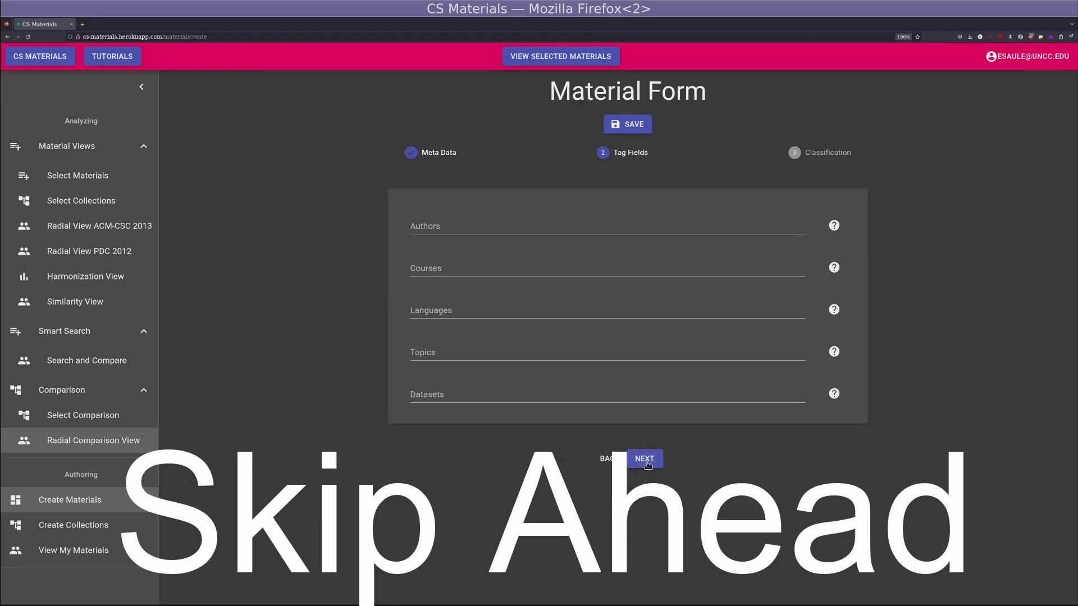
click(642, 388)
click(473, 218)
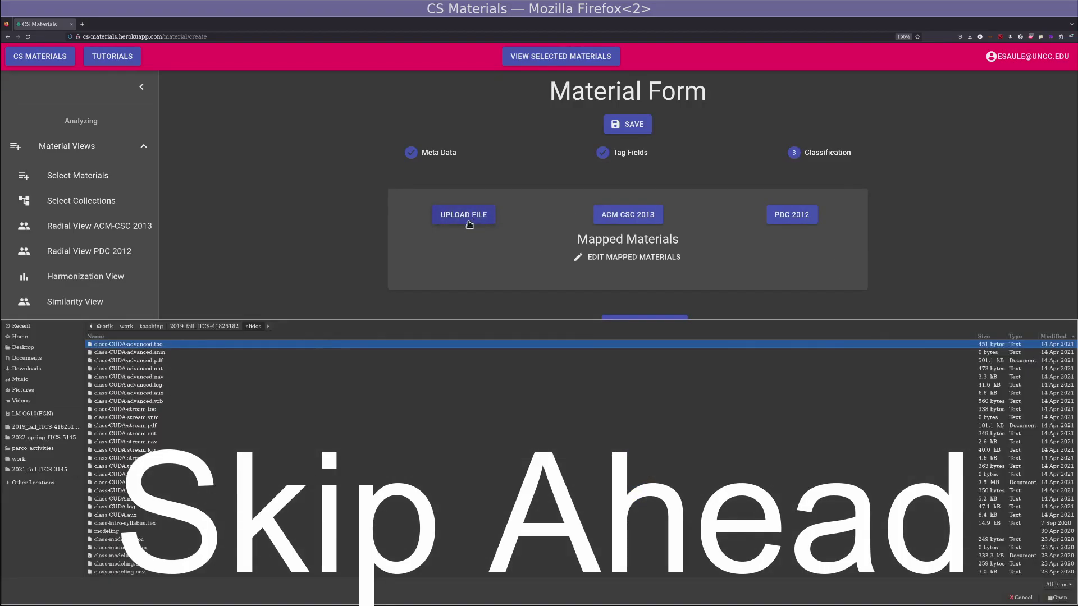
scroll(224, 459, down, 8)
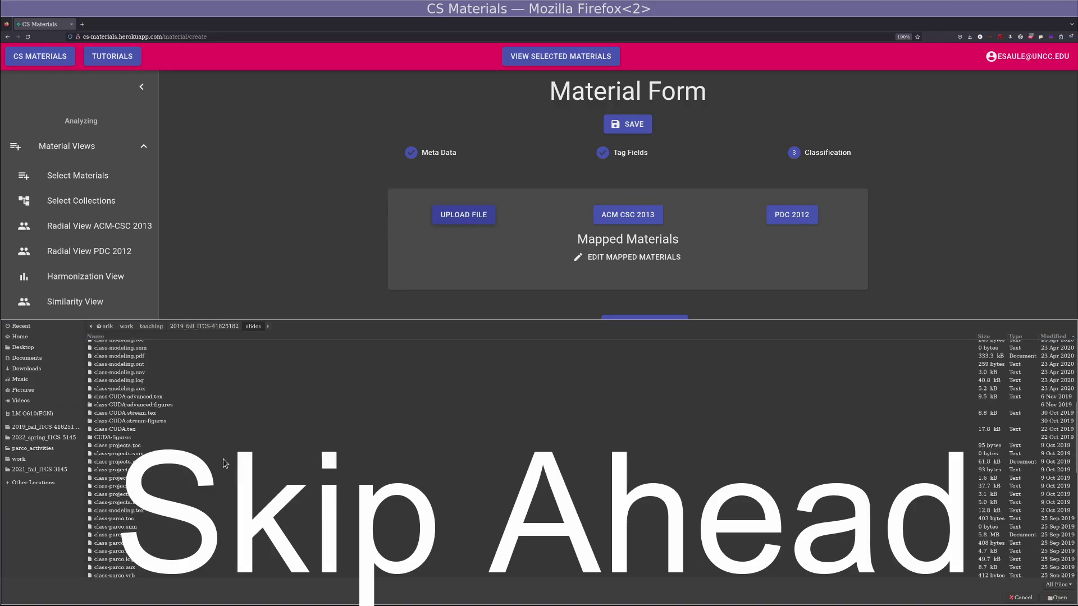
click(115, 510)
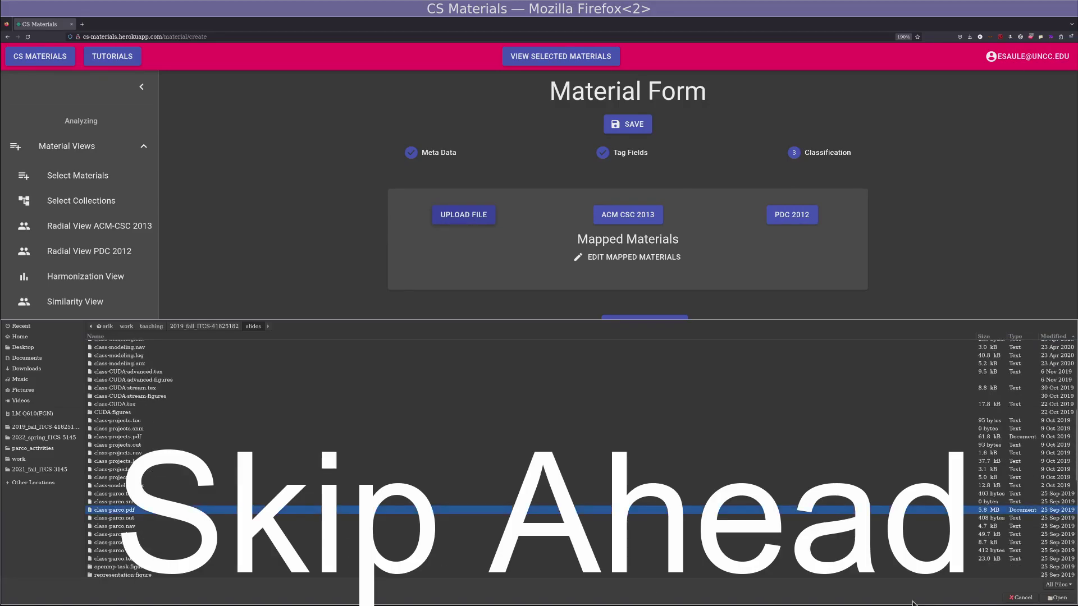
click(1054, 598)
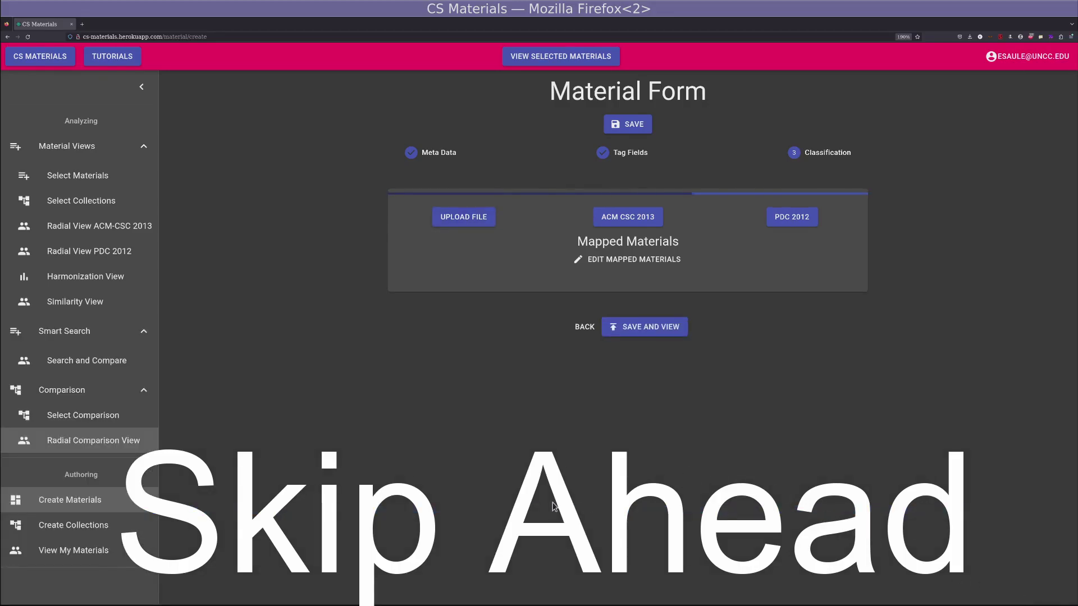
click(614, 338)
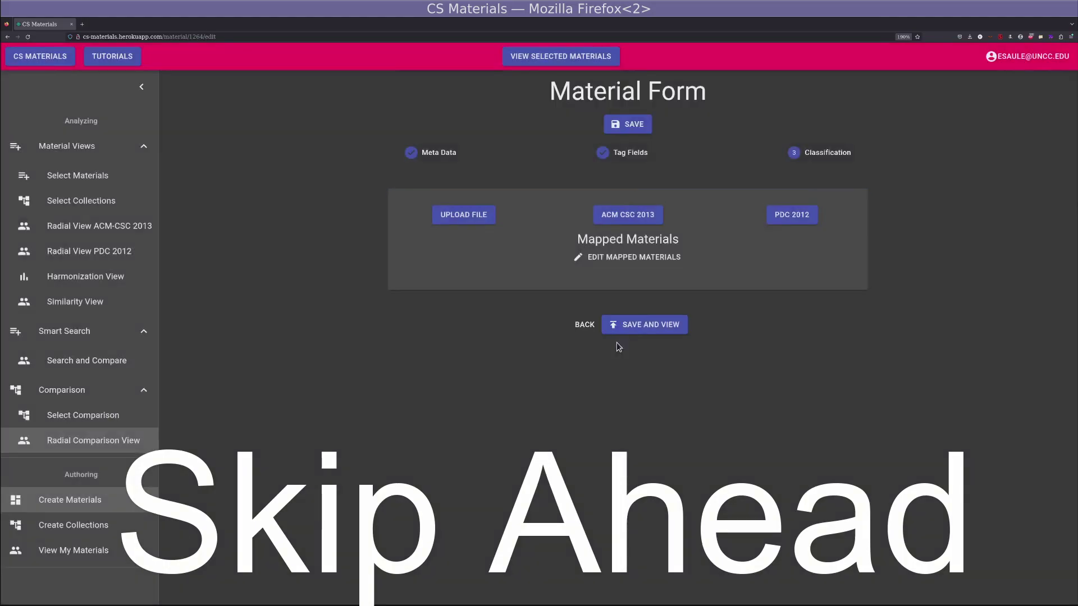
click(646, 381)
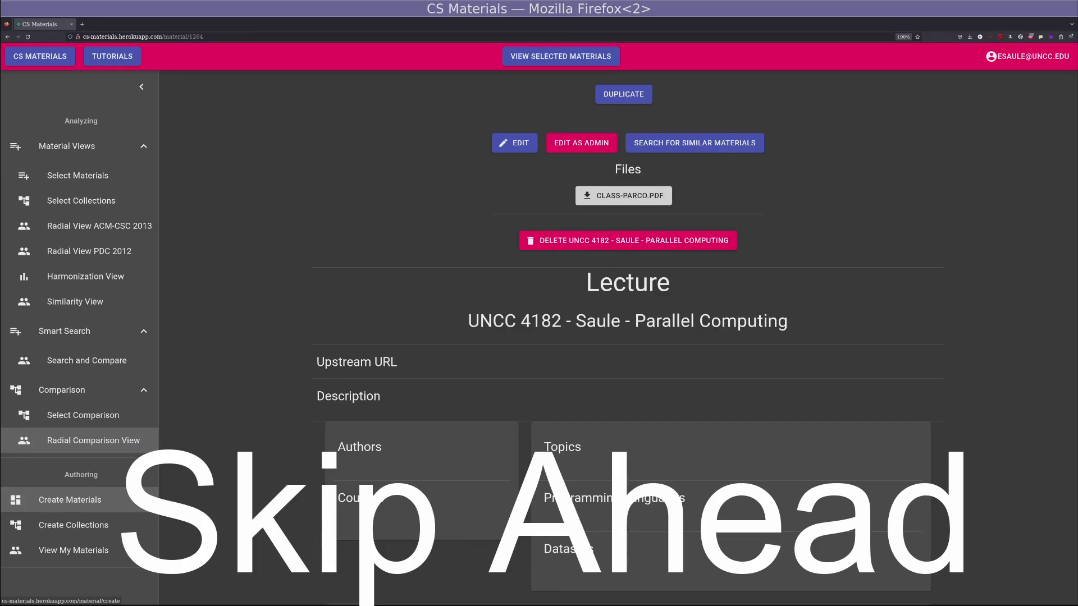
Step: Start a new material of type Lecture titled "UNCC 4182", the instructor's surname and "CUDA programming", separated by hyphens
click(130, 503)
click(512, 217)
text(UNCC 418)
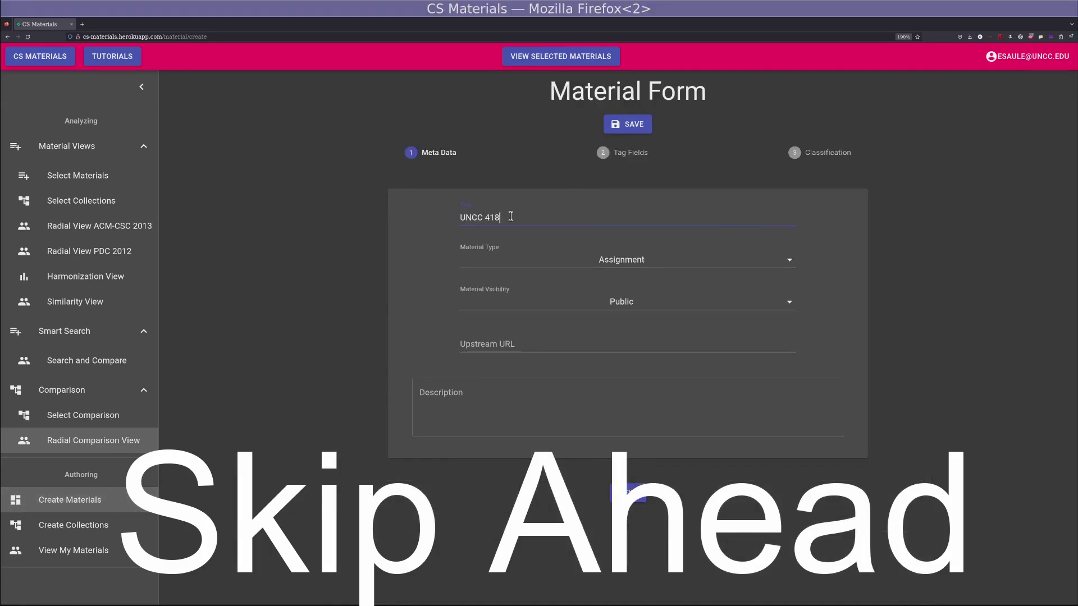
text(2 - Saule - CUDA programming)
click(665, 263)
click(594, 319)
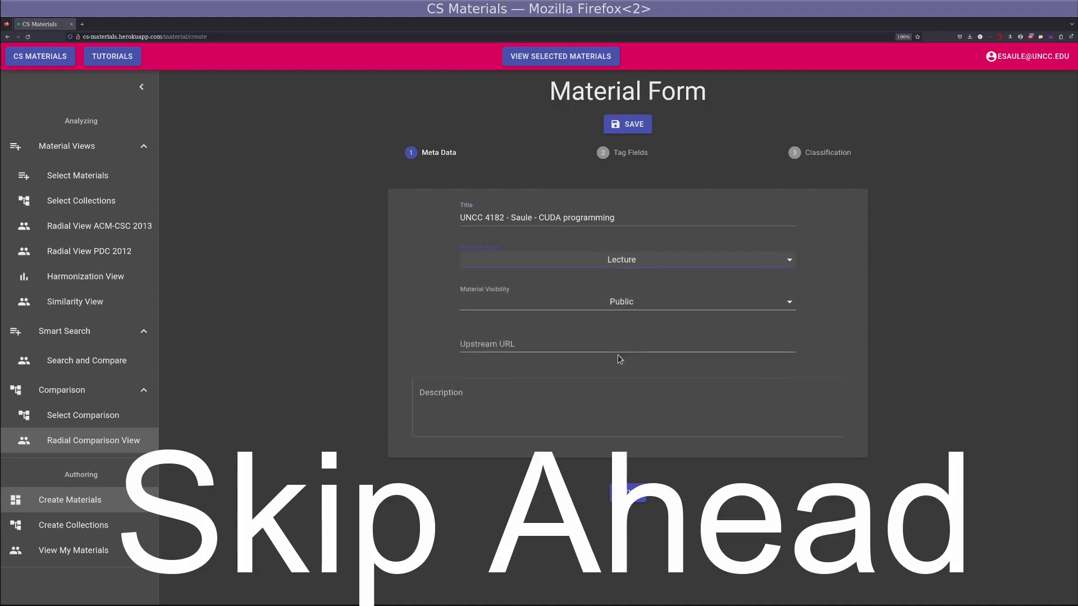
Step: Save the CUDA programming lecture with empty tag fields, upload class-CUDA.pdf to it, and save and view it
click(640, 489)
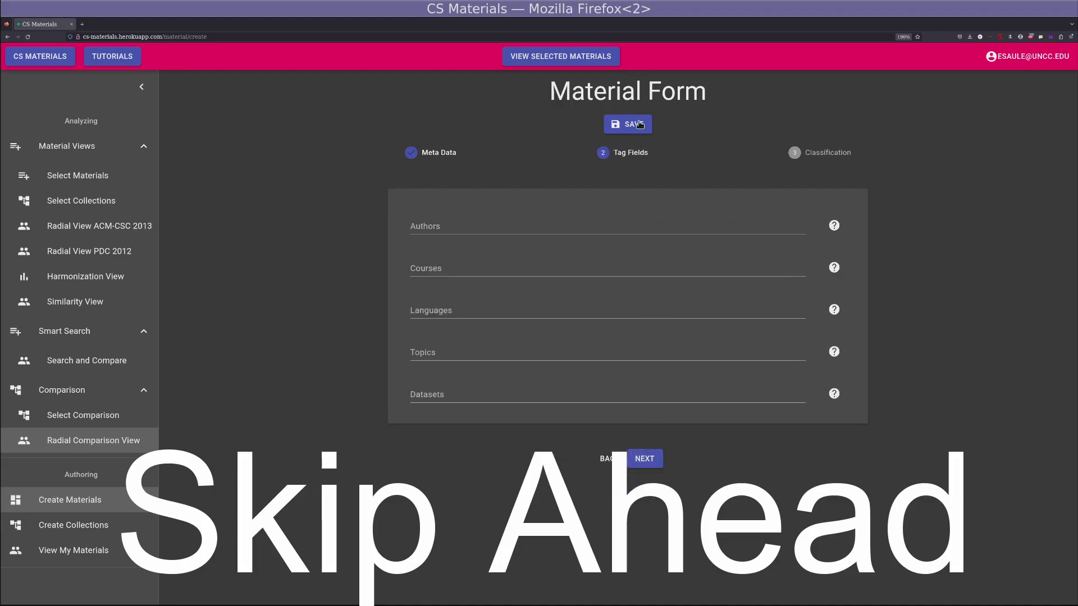
click(645, 460)
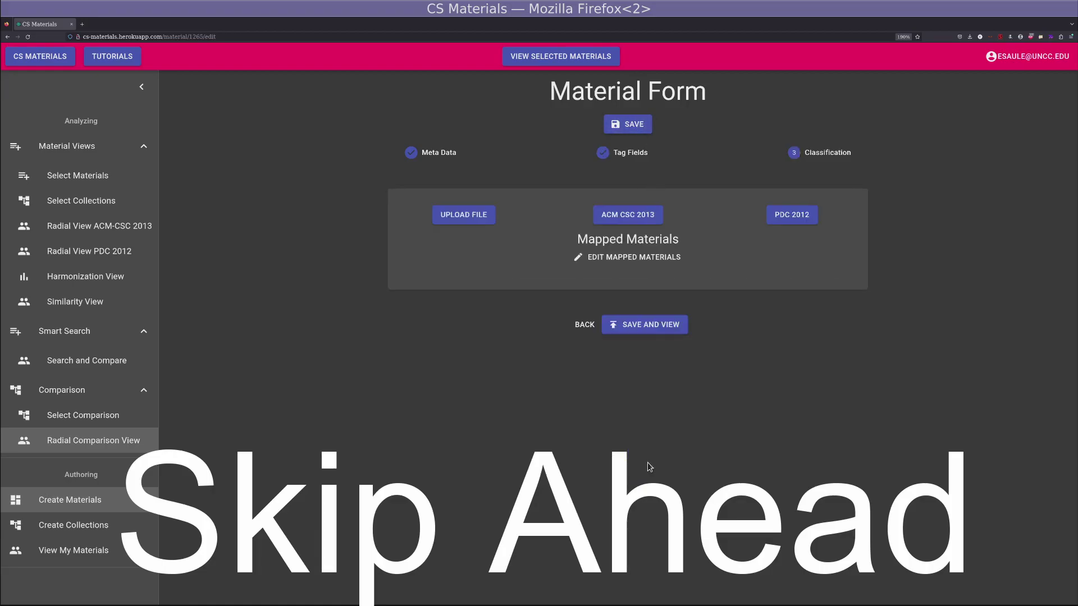
click(464, 216)
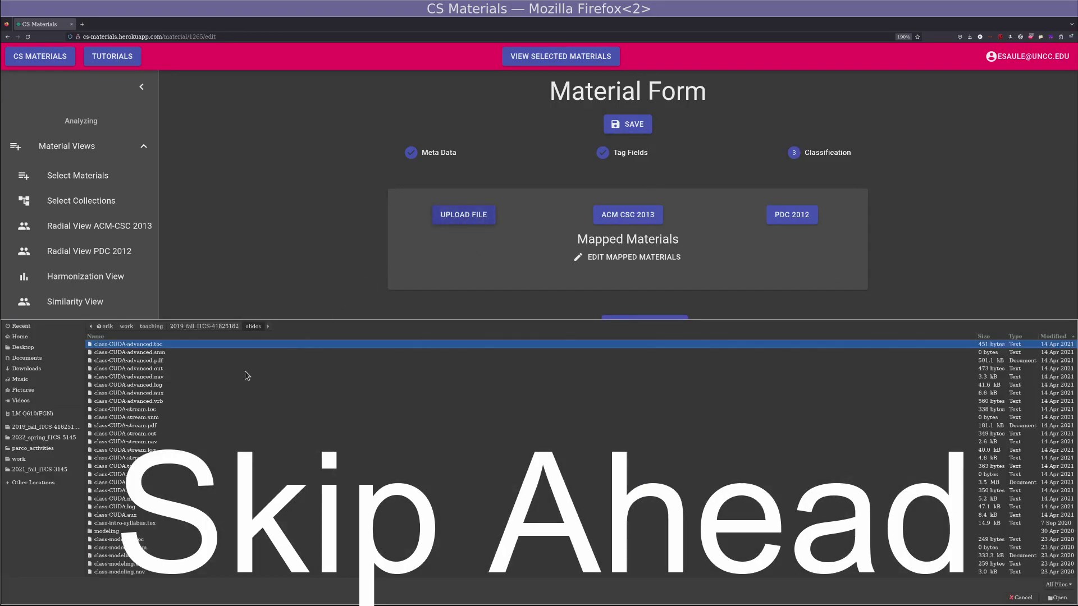
click(158, 483)
click(1057, 597)
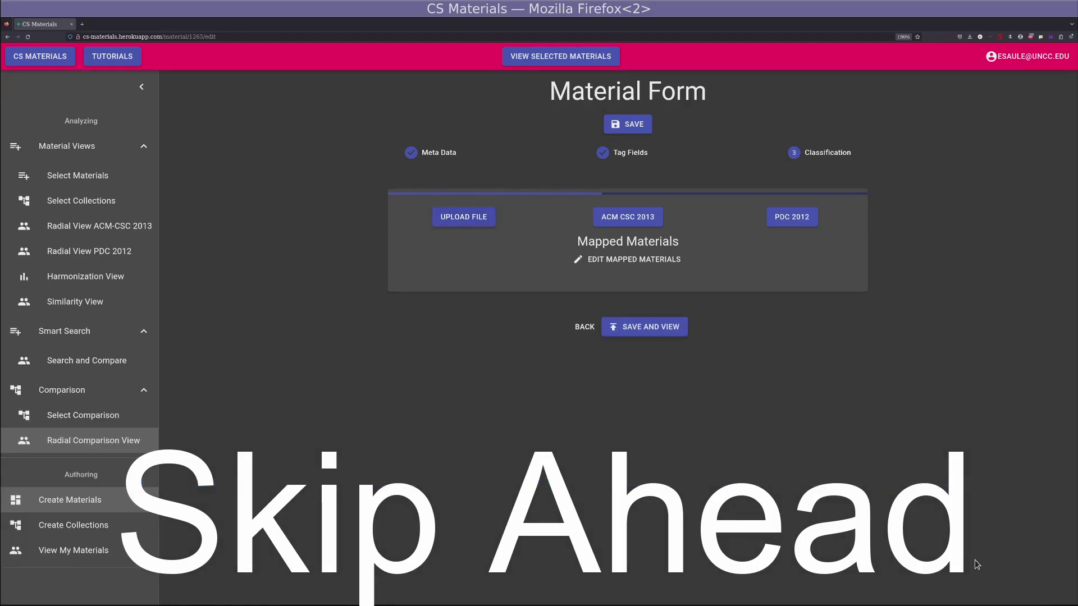
click(645, 382)
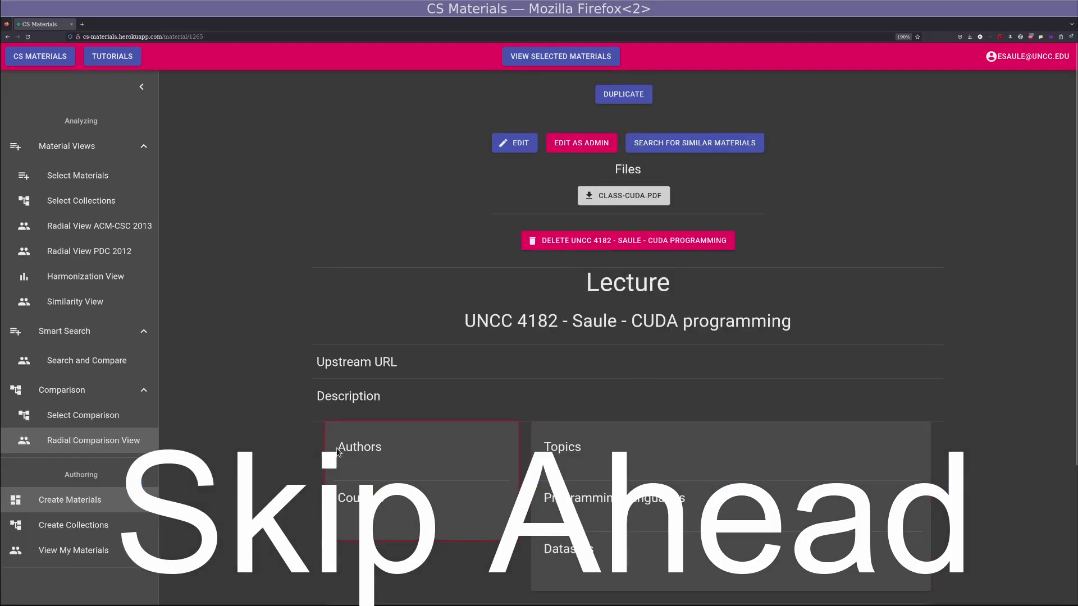
Step: Start a new material of type Lecture titled "UNCC 4182", the instructor's surname and "CUDA Advanced", separated by hyphens
click(108, 503)
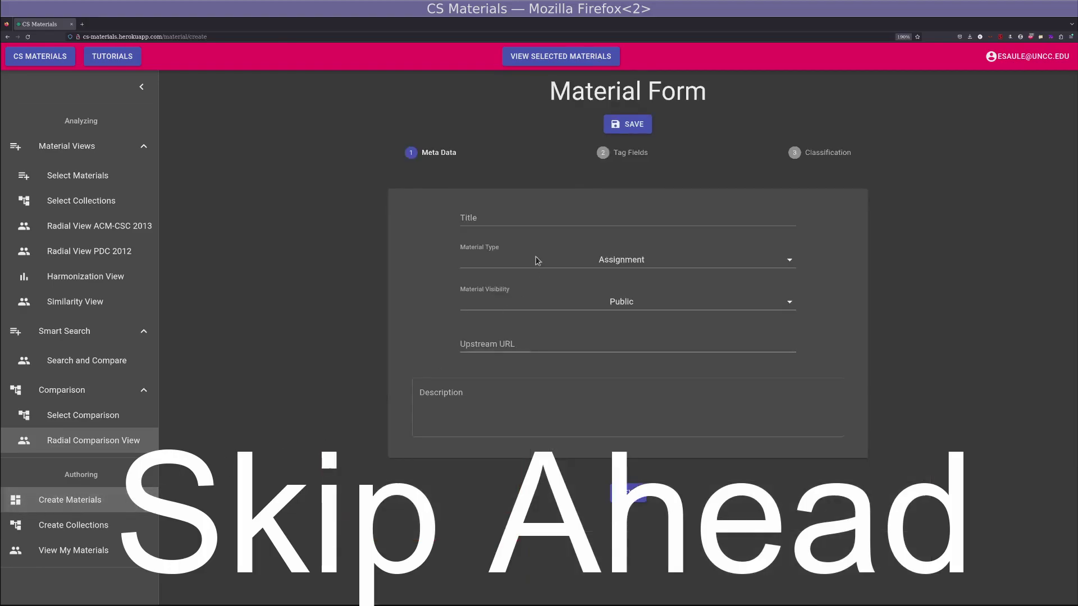
click(522, 225)
text(UNCC 4182 - Saule - CUDA Advanced)
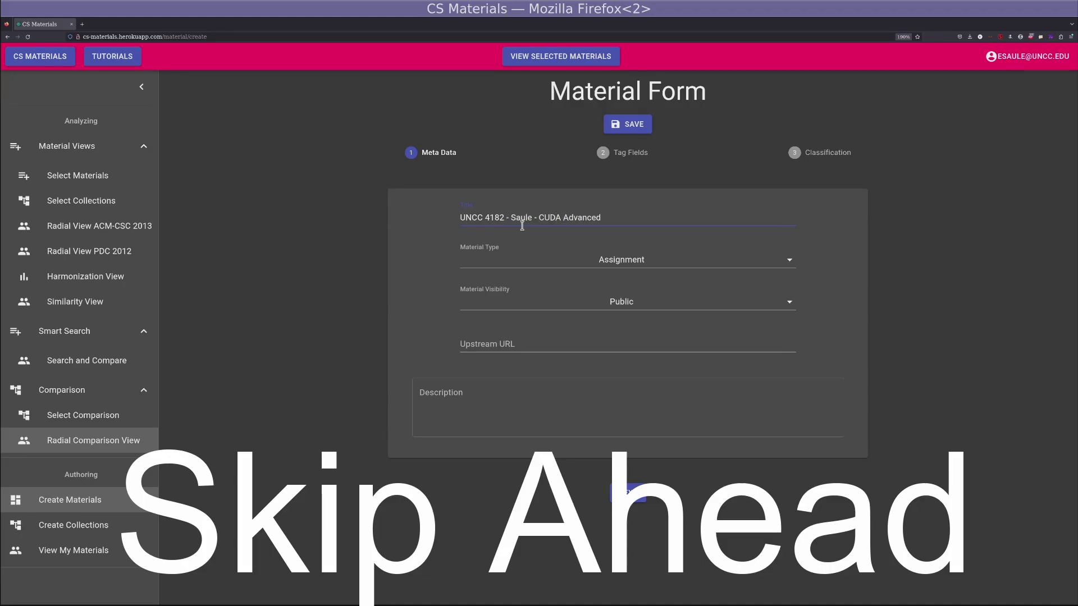
click(621, 259)
click(561, 315)
Step: Save the CUDA Advanced lecture with empty tag fields, upload class-CUDA-advanced.pdf to it, and save and view it
click(637, 494)
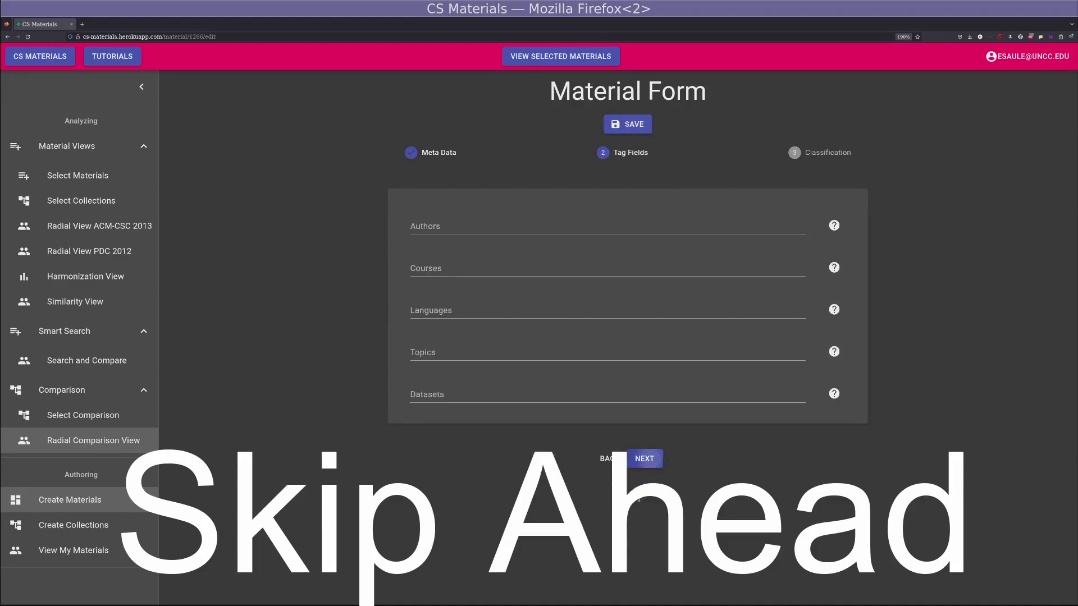
click(645, 458)
click(464, 215)
click(171, 356)
click(207, 367)
click(218, 359)
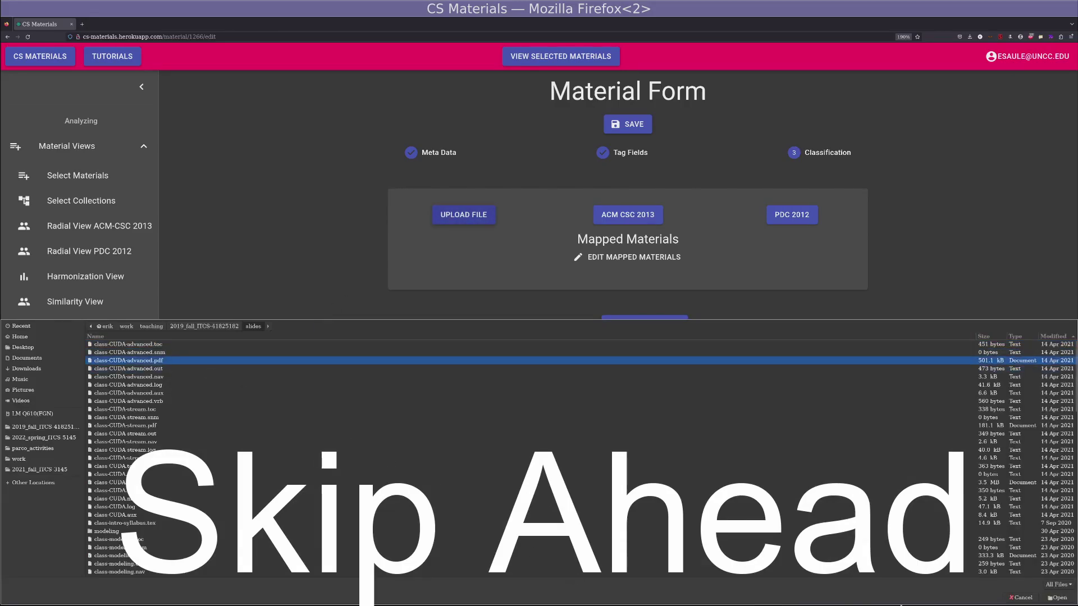
click(1058, 598)
click(672, 379)
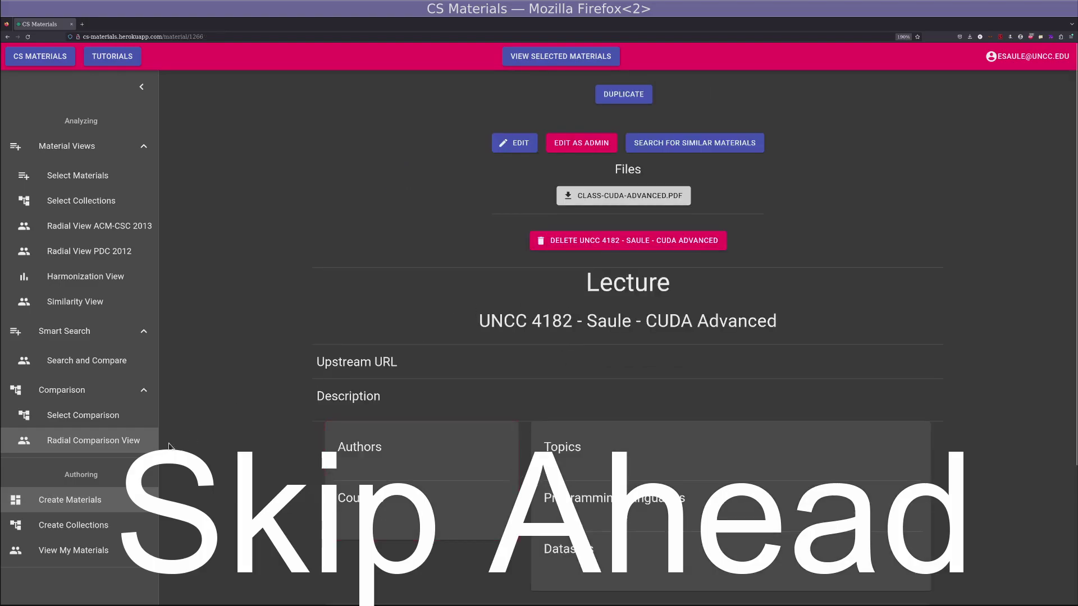
Step: Create and save a public Lecture material titled "UNCC 4182", the instructor's surname and "CUDA streaming kernels", separated by hyphens
click(54, 504)
click(524, 224)
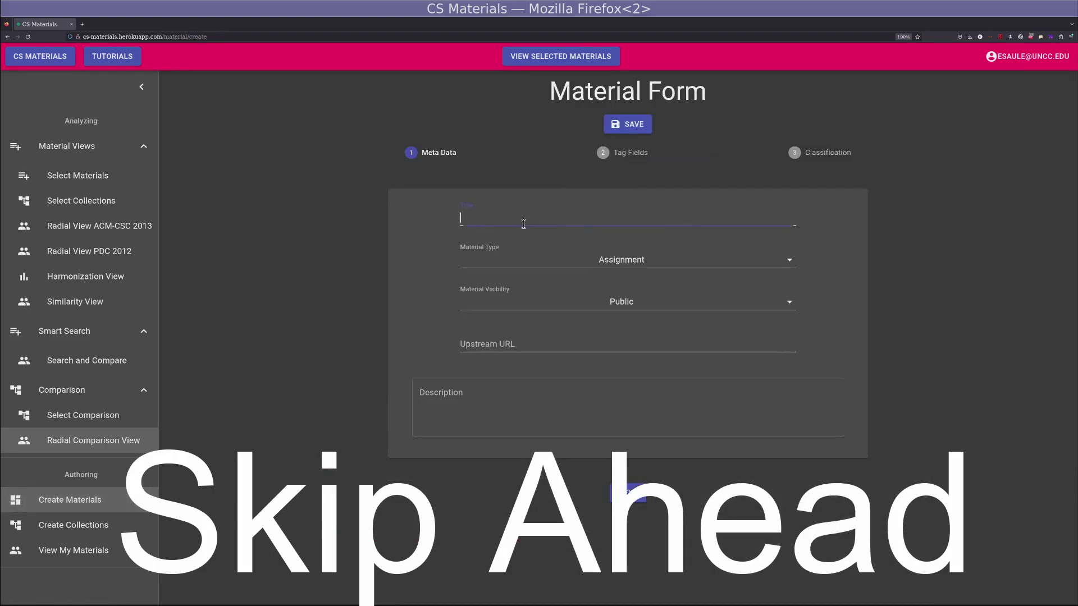
text(UNCC 4182 - Saule - CUDA streaming kernels)
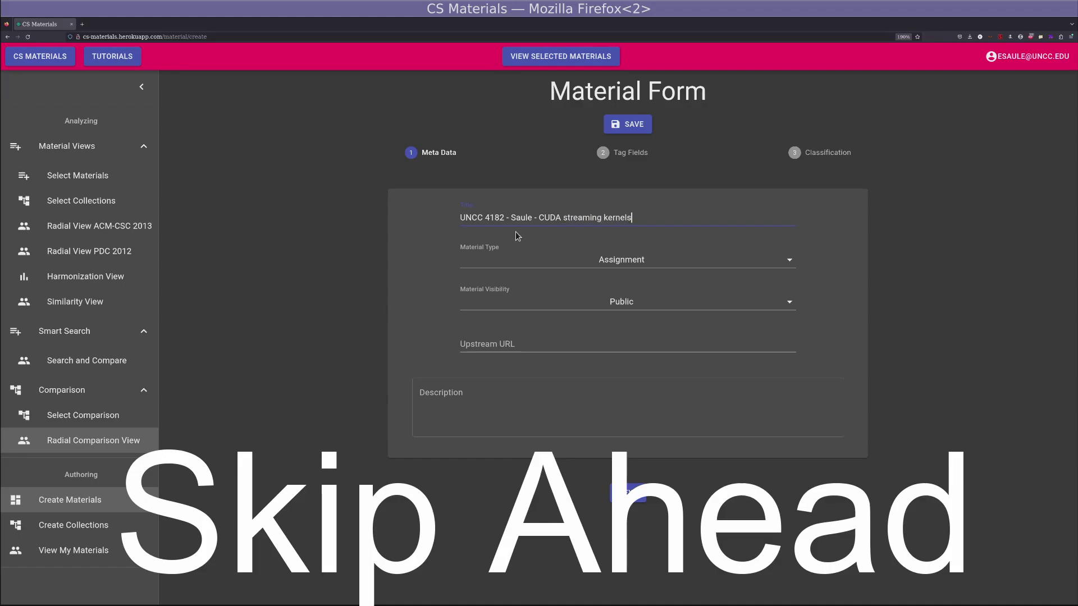
click(563, 259)
click(536, 316)
click(581, 303)
click(584, 302)
click(633, 127)
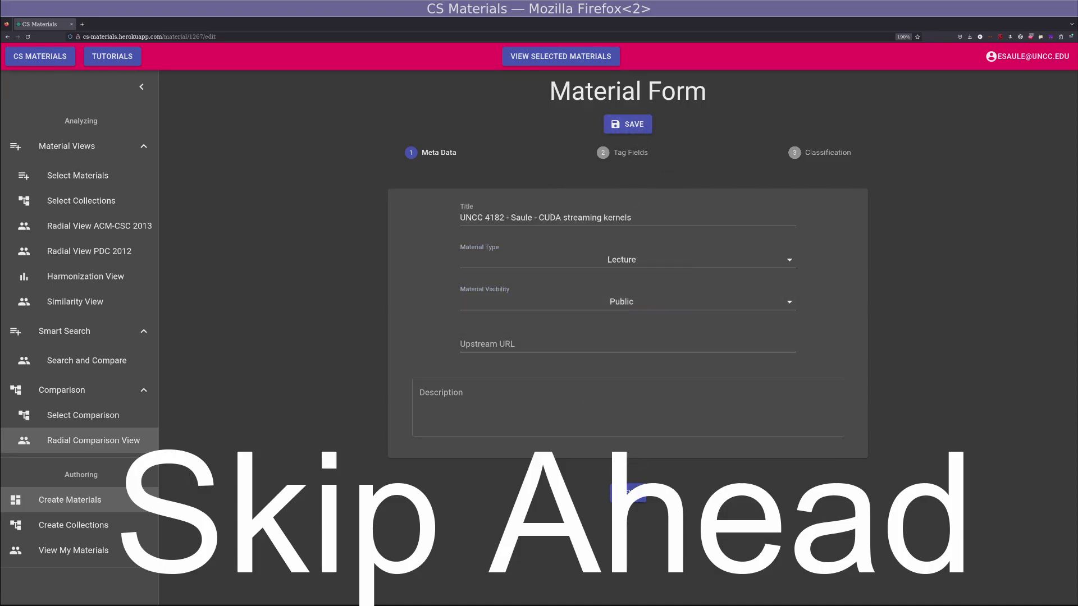
Step: Leave the tag fields empty, upload class-CUDA-stream.pdf to the CUDA streaming kernels lecture, and save and view it
click(635, 494)
click(644, 459)
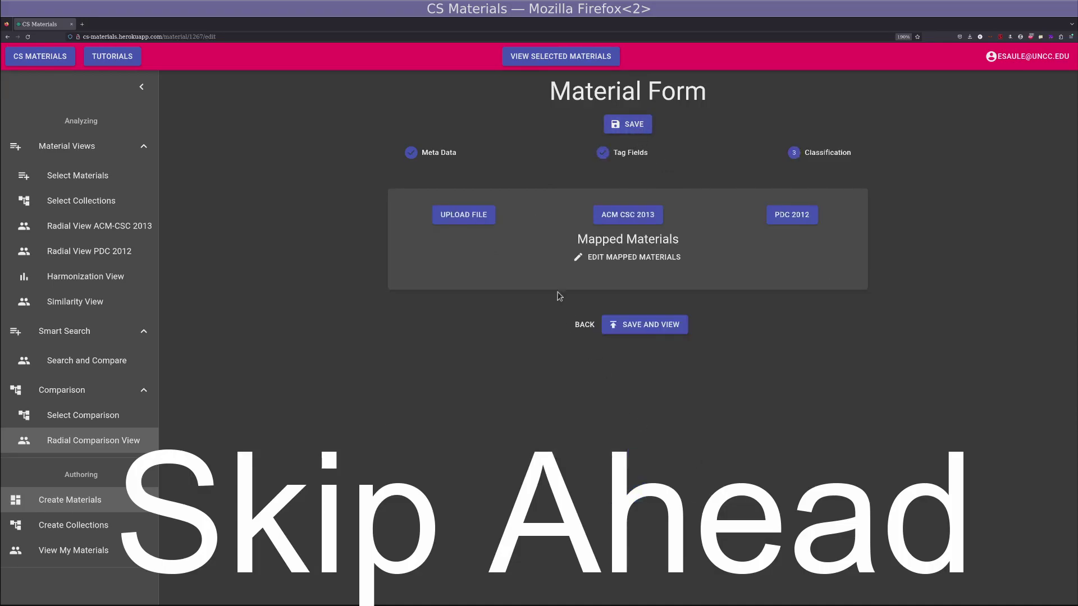
click(463, 215)
click(141, 427)
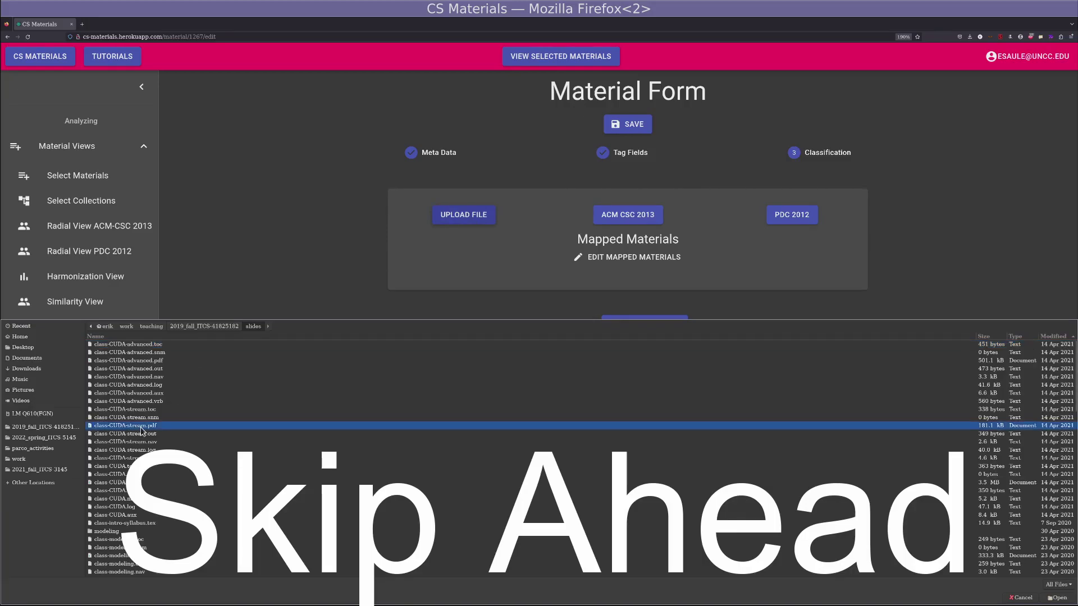
click(1058, 598)
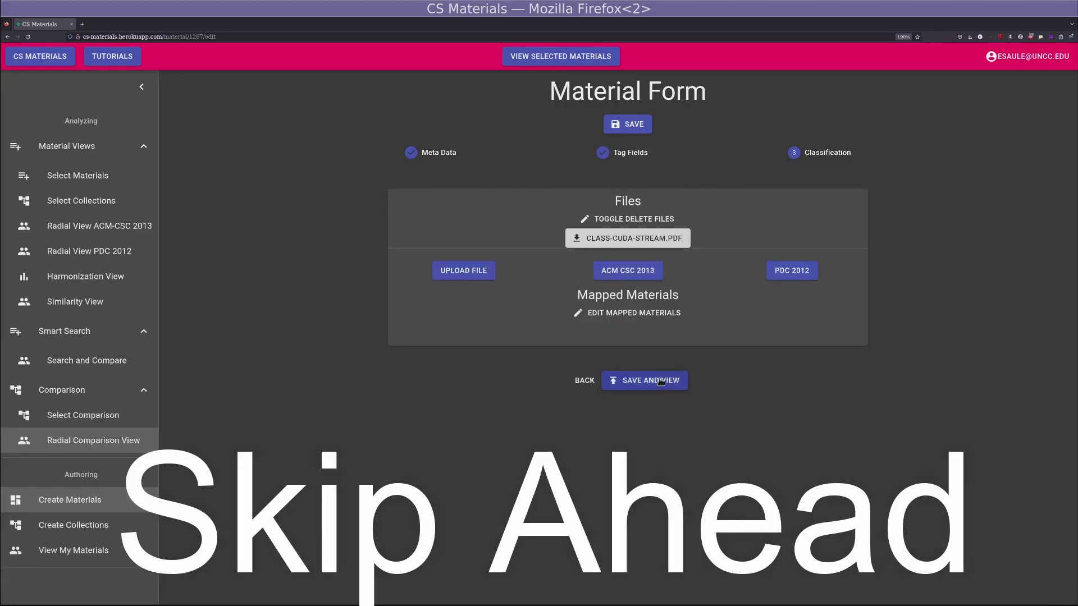
click(655, 382)
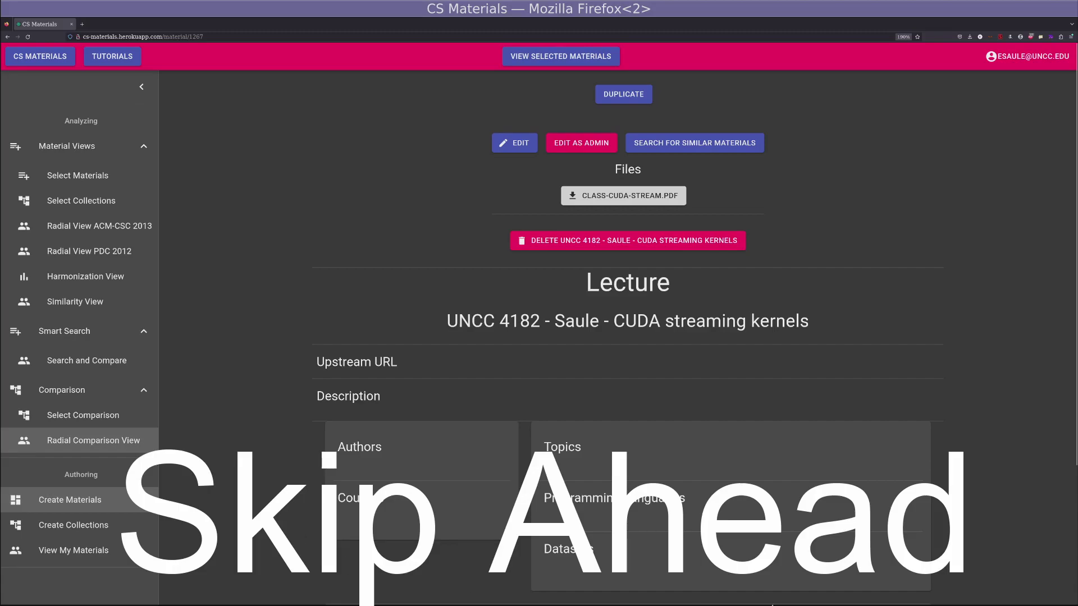